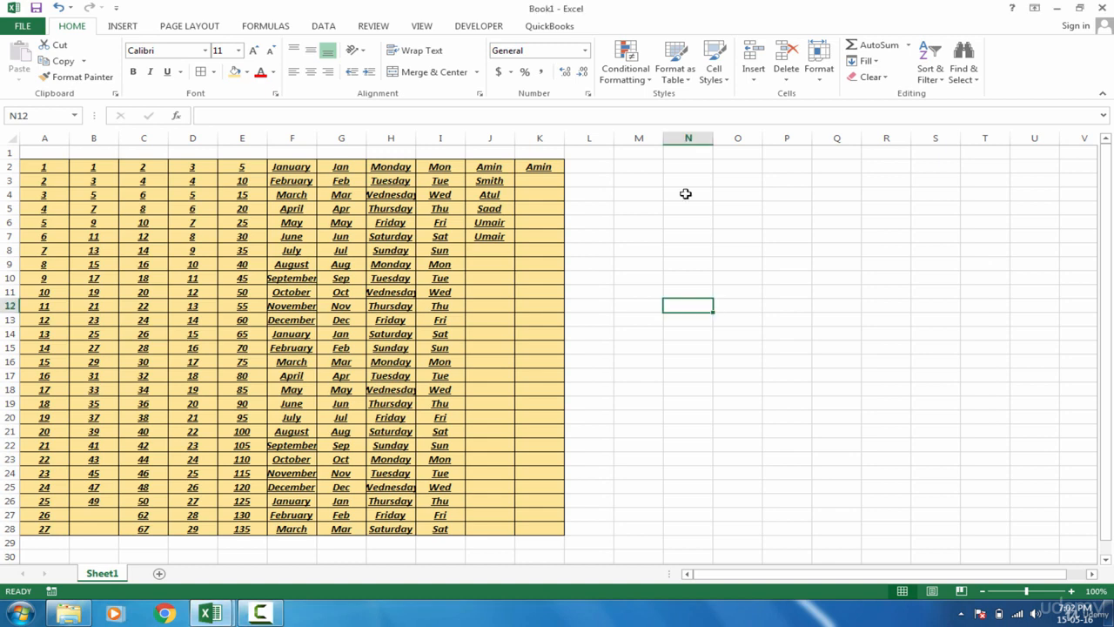
- Enter 2 in cell M2 and 4 in cell N2
{"action": "left_click", "coordinate": [638, 167]}
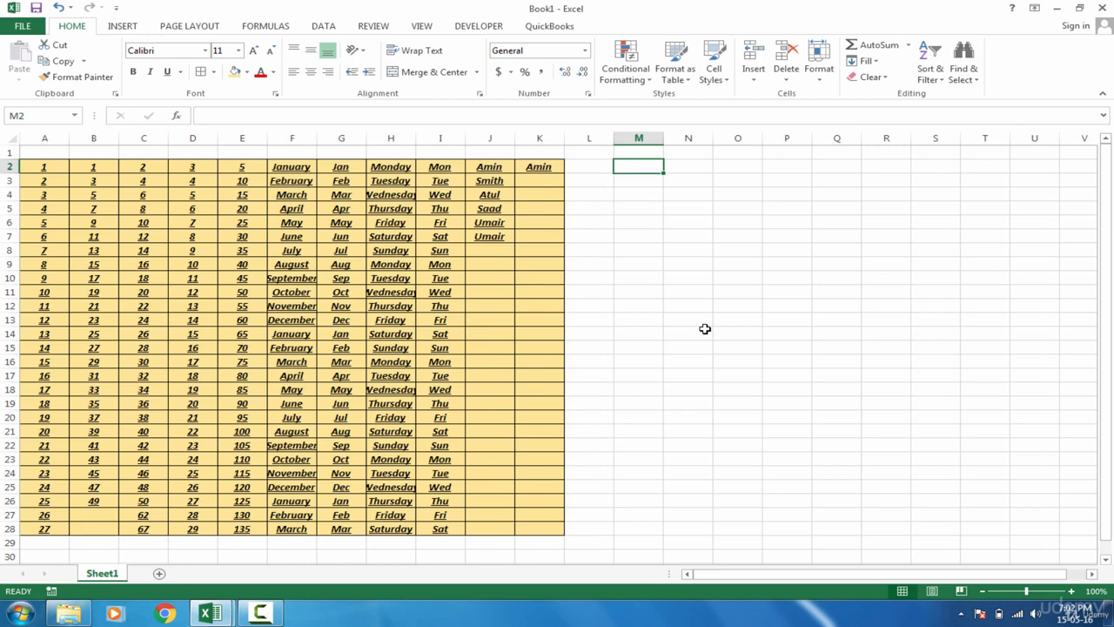
{"action": "type", "text": "2"}
{"action": "key", "text": "Tab"}
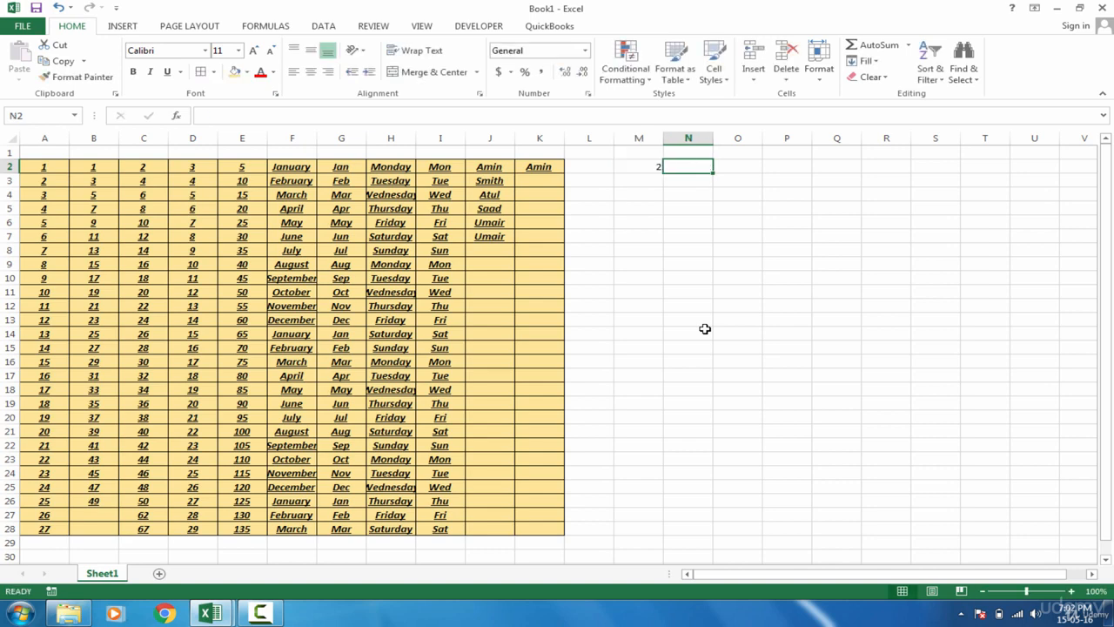
{"action": "type", "text": "4"}
{"action": "key", "text": "Tab"}
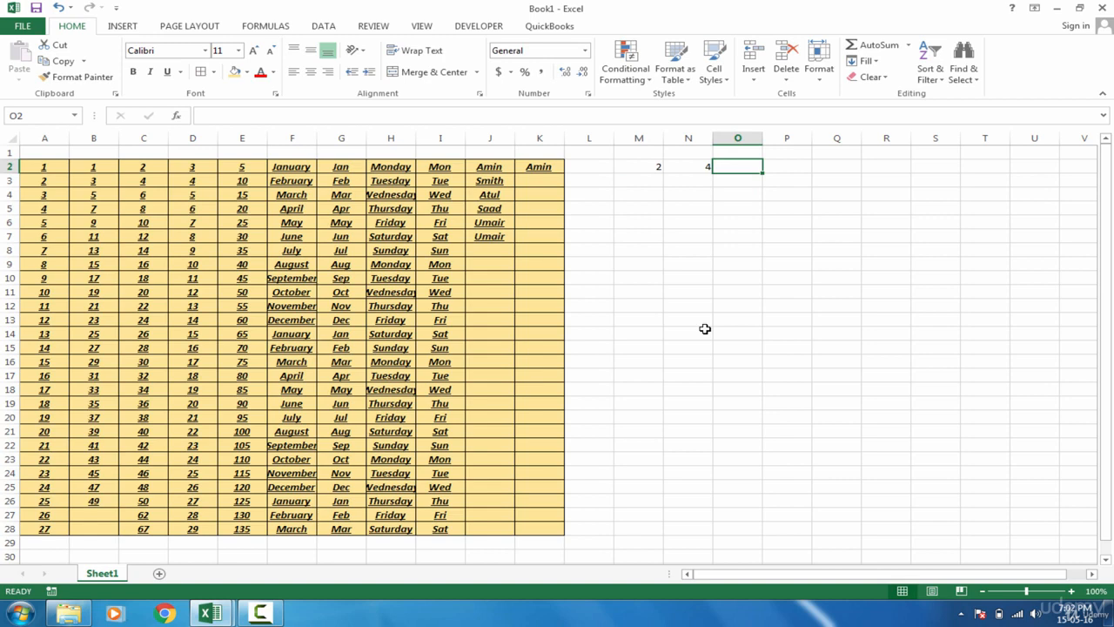
- Add the two numbers in cell O2 with the hard-coded formula =2+4
{"action": "type", "text": "="}
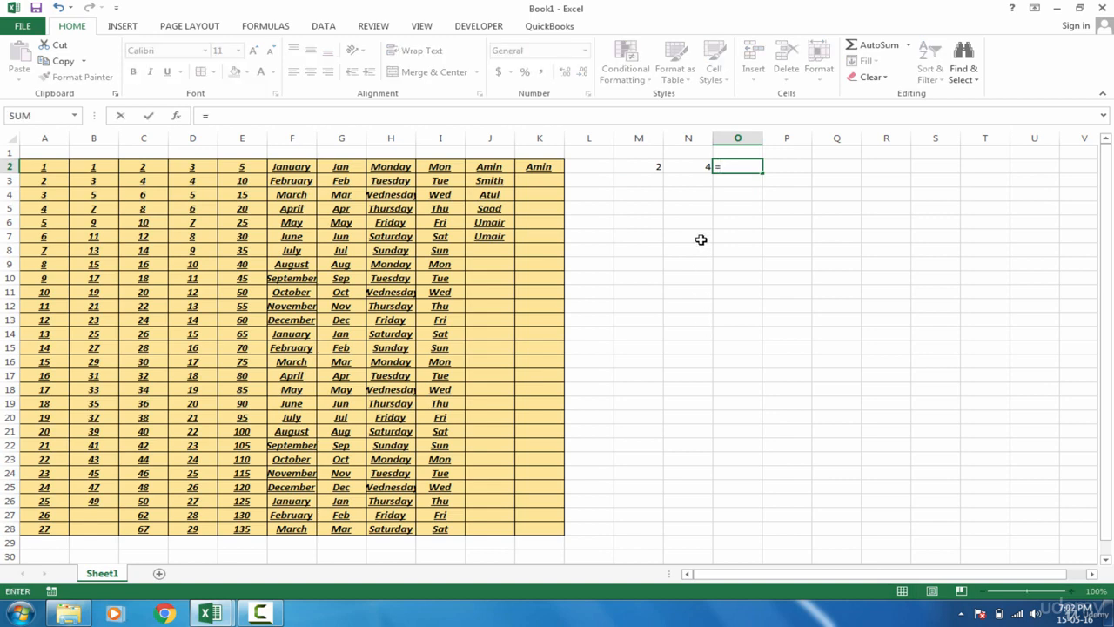
{"action": "type", "text": "2+4"}
{"action": "key", "text": "Return"}
{"action": "left_click", "coordinate": [743, 166]}
- Change the value in cell N2 to 10
{"action": "left_click", "coordinate": [696, 164]}
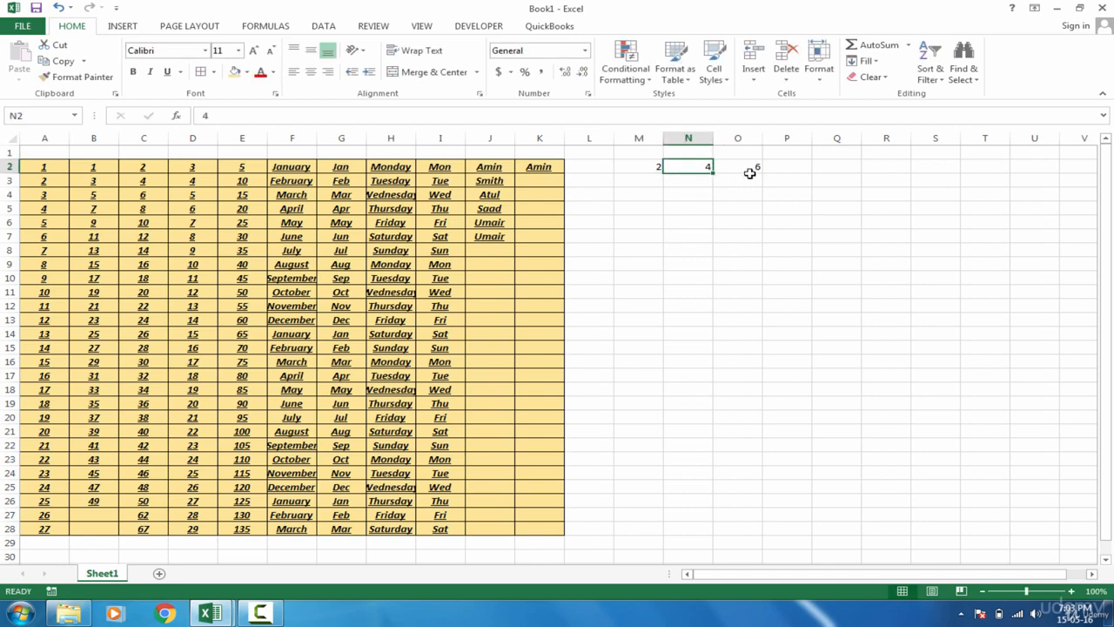
{"action": "type", "text": "10"}
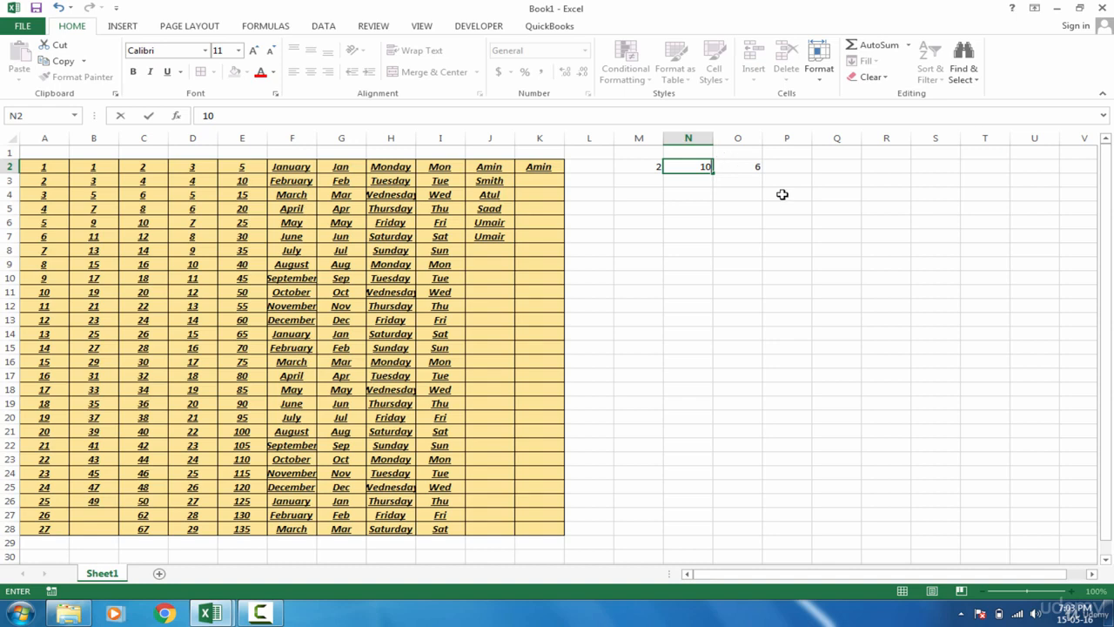
{"action": "key", "text": "Tab"}
- Replace the typed numbers in O2's formula with cell references so it reads =M2+N2
{"action": "double_click", "coordinate": [749, 167]}
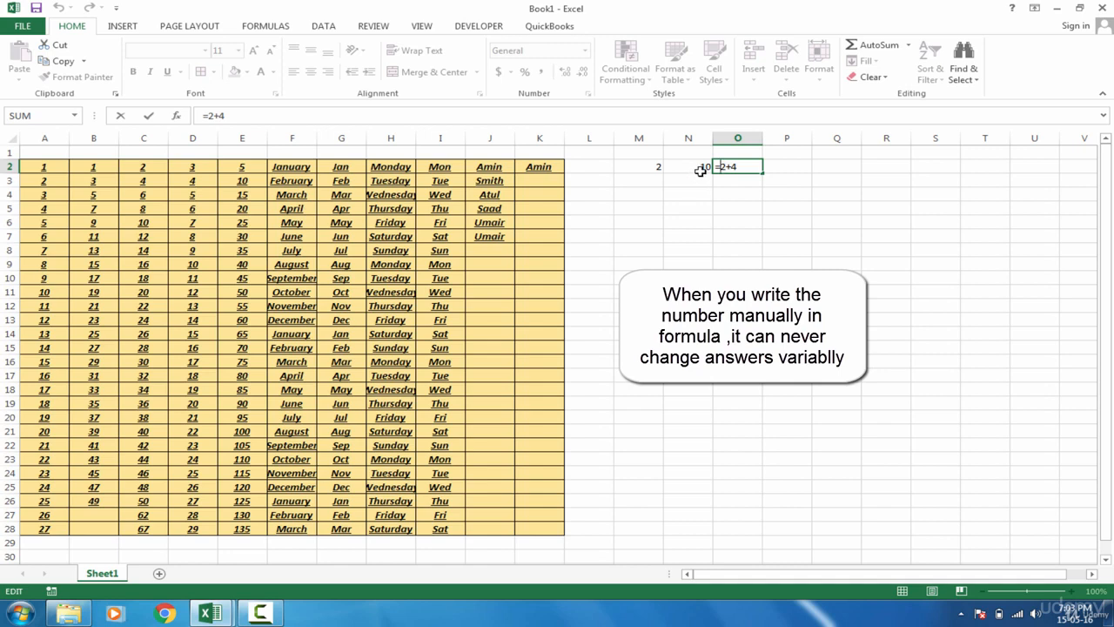
{"action": "left_click_drag", "start_coordinate": [738, 166], "coordinate": [717, 166]}
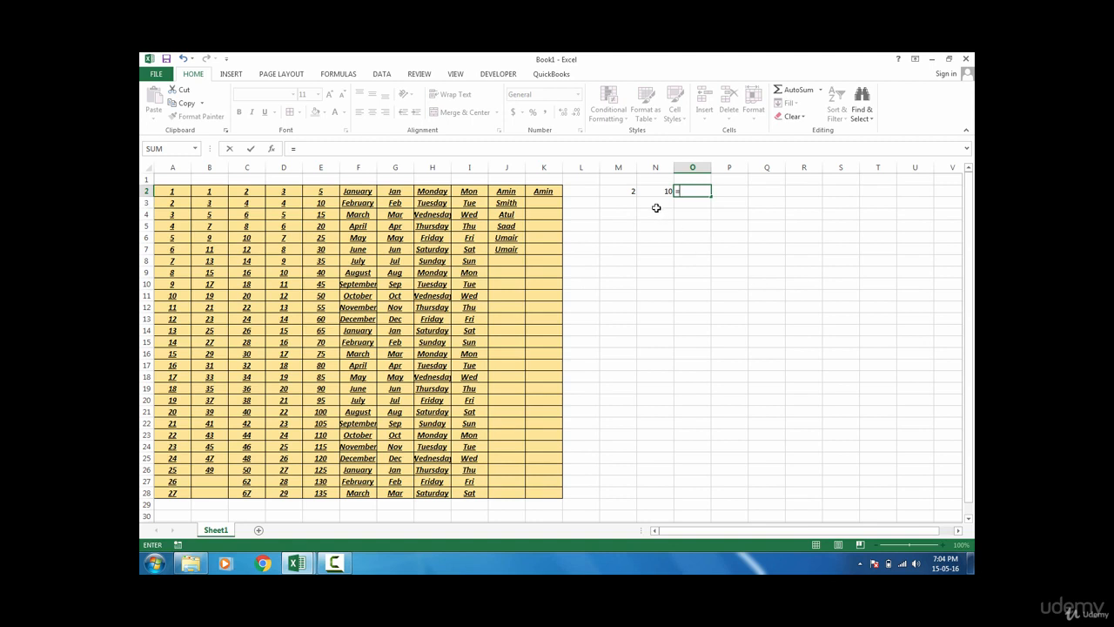
{"action": "left_click", "coordinate": [627, 190]}
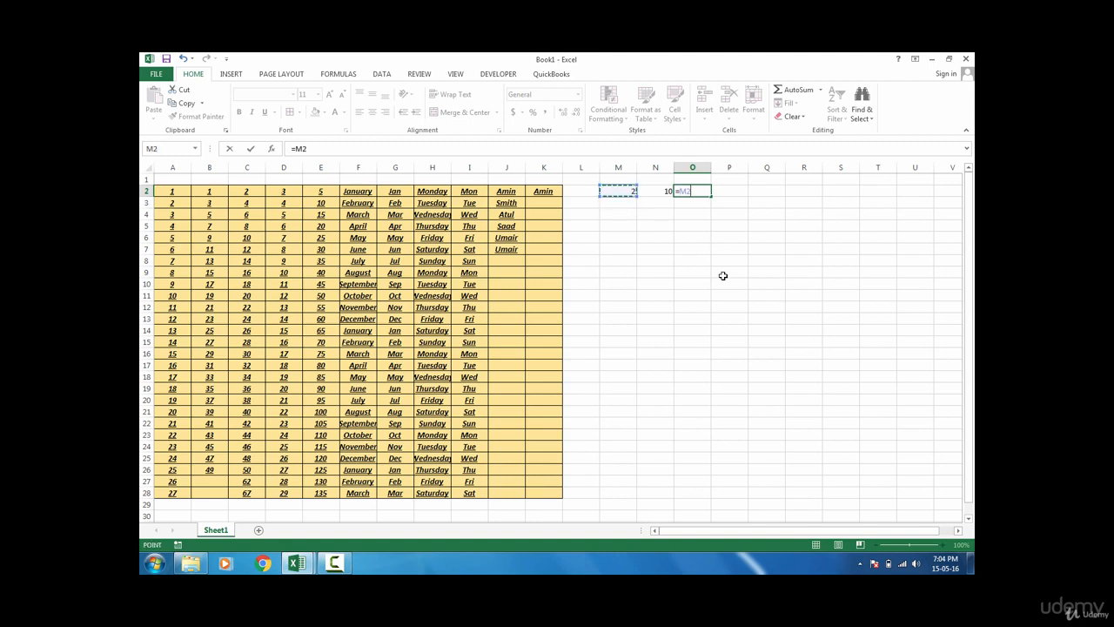
{"action": "type", "text": "+"}
{"action": "left_click", "coordinate": [653, 192]}
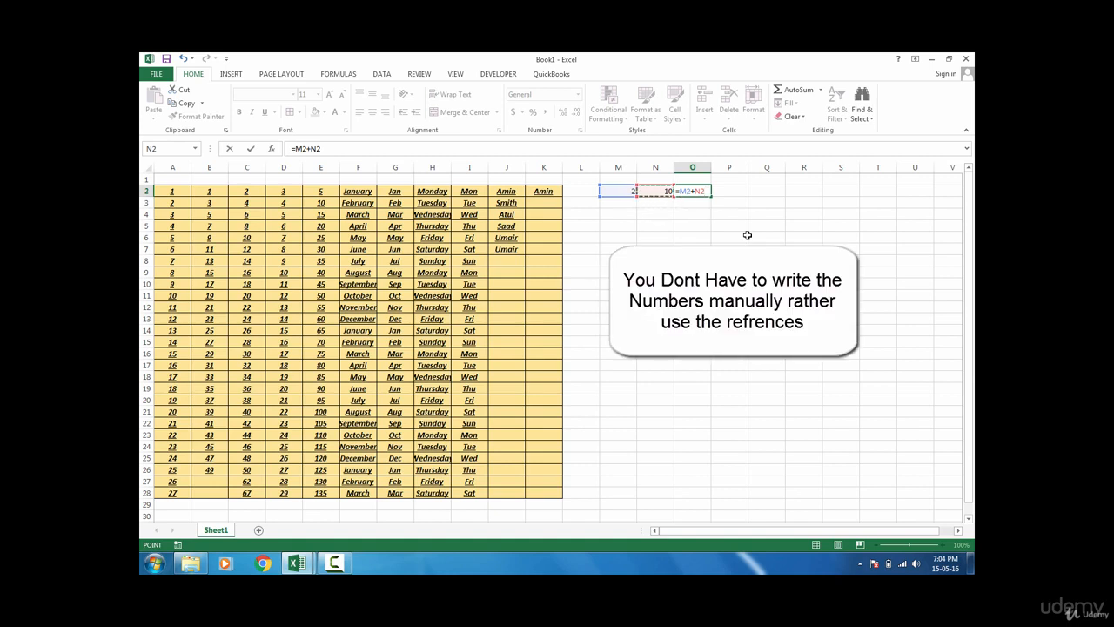
{"action": "key", "text": "Return"}
- Change the value in cell M2 to 30 and check the sum in O2
{"action": "left_click", "coordinate": [624, 191]}
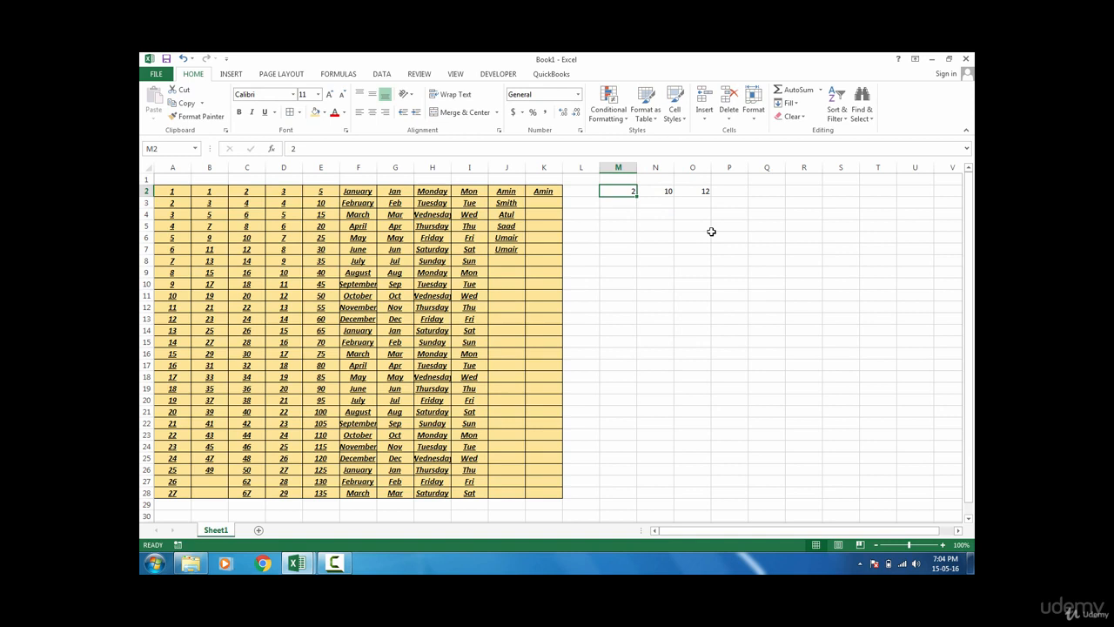
{"action": "type", "text": "30"}
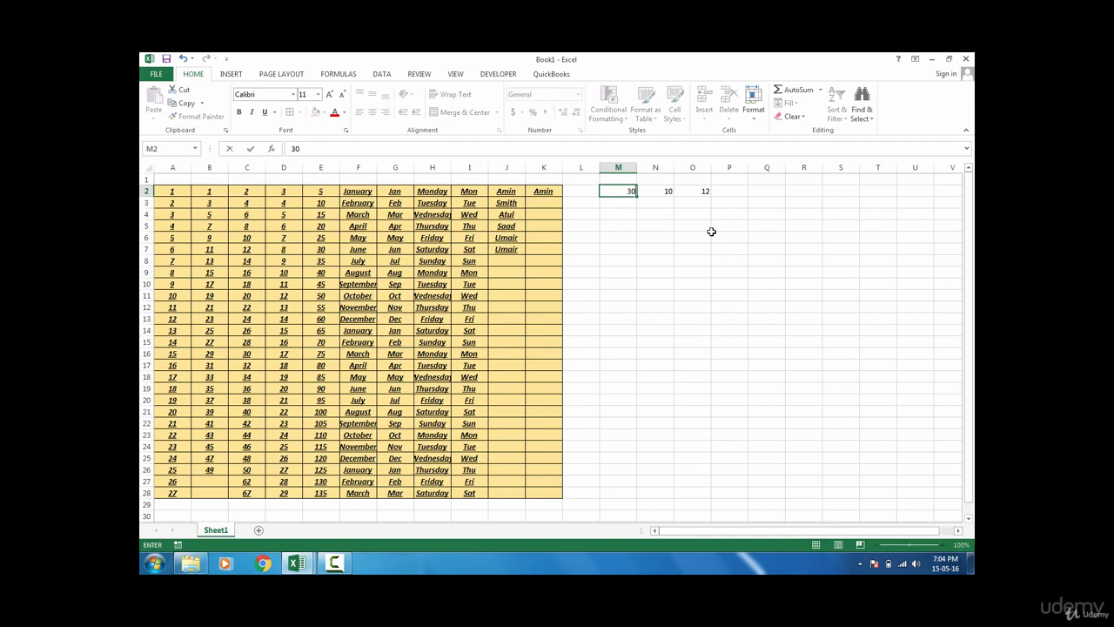
{"action": "key", "text": "Return"}
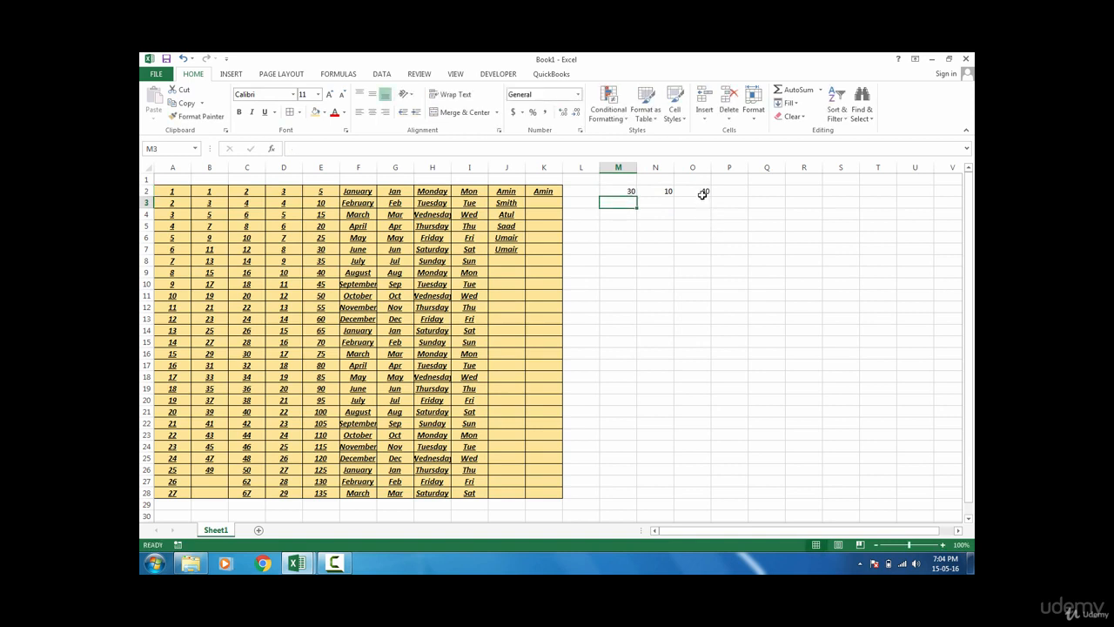
{"action": "left_click", "coordinate": [702, 190]}
- Fill in two more rows of numbers: 40 and 34 in M3:N3, 51 and 20 in M4:N4
{"action": "left_click", "coordinate": [625, 202]}
{"action": "type", "text": "40"}
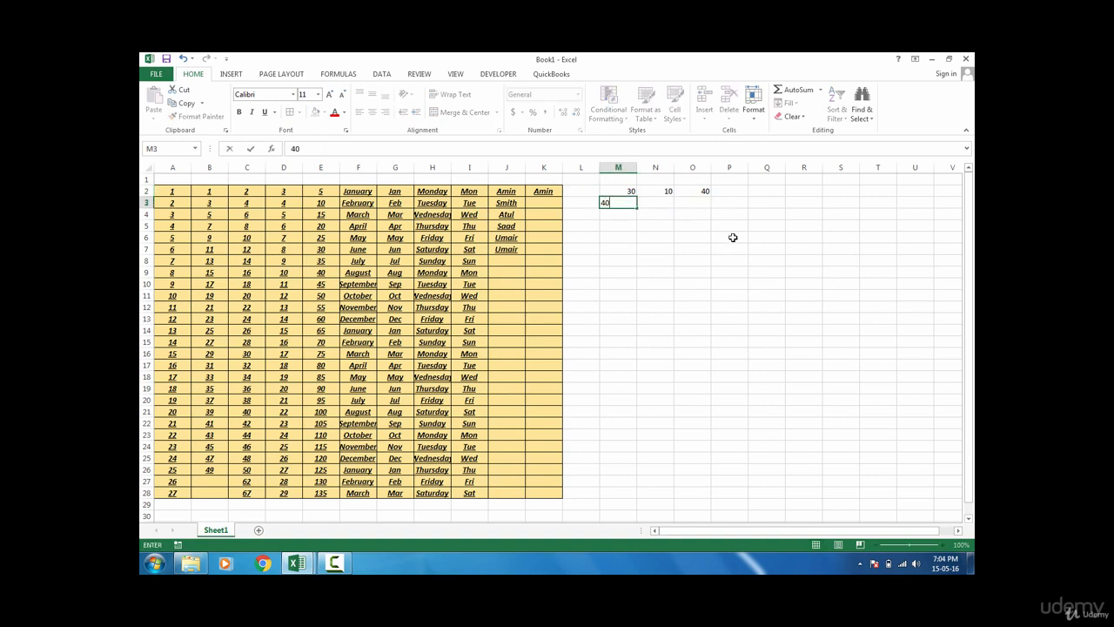
{"action": "key", "text": "Tab"}
{"action": "type", "text": "34"}
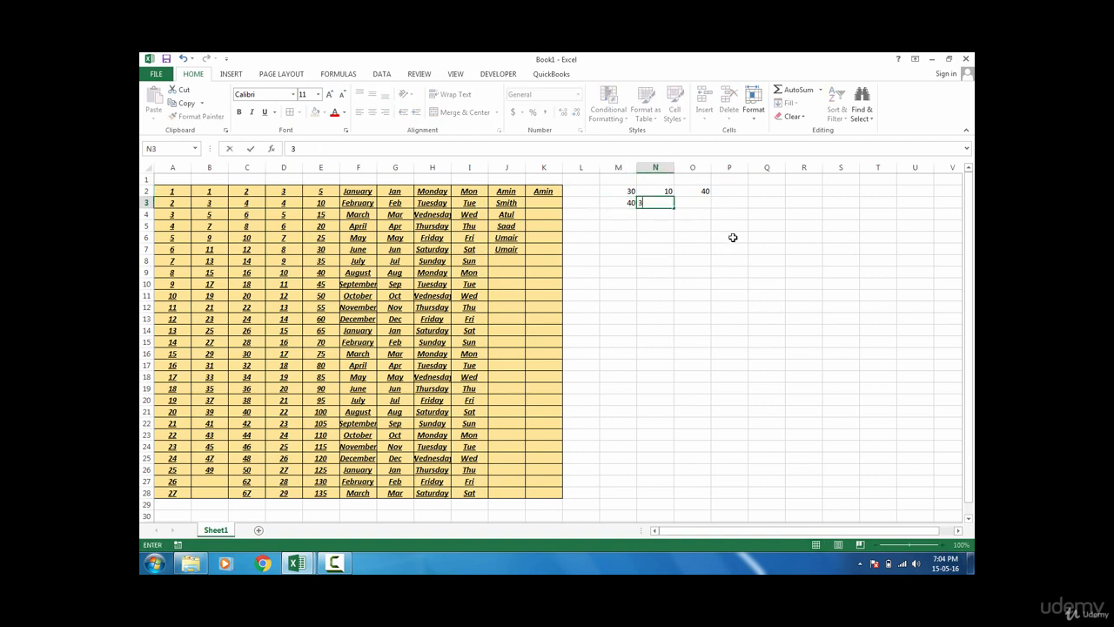
{"action": "key", "text": "Return"}
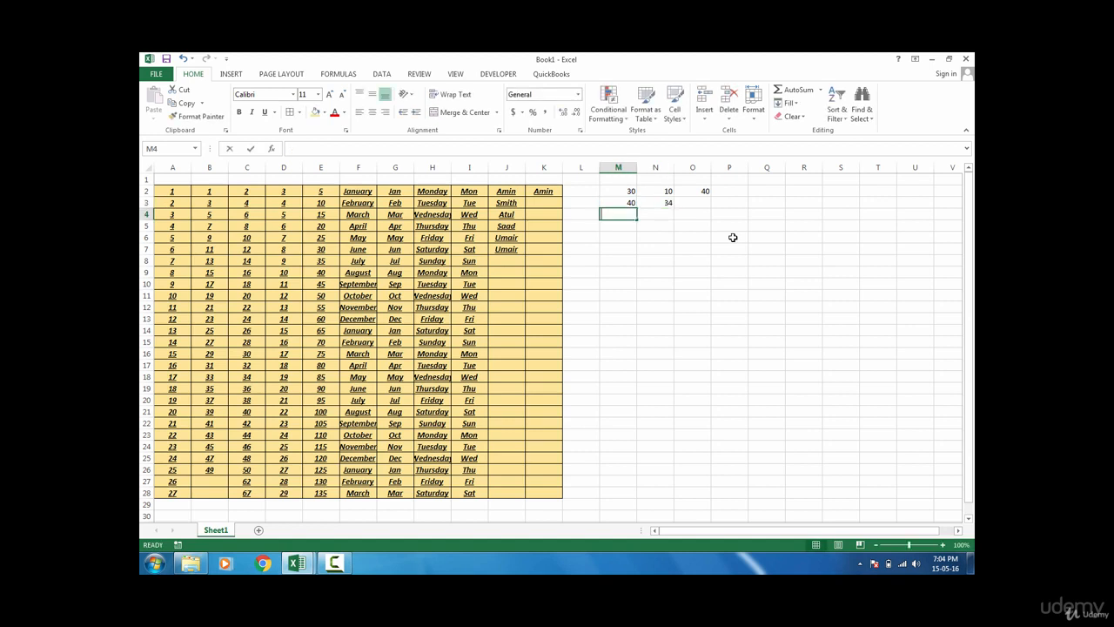
{"action": "type", "text": "51"}
{"action": "key", "text": "Tab"}
{"action": "type", "text": "20"}
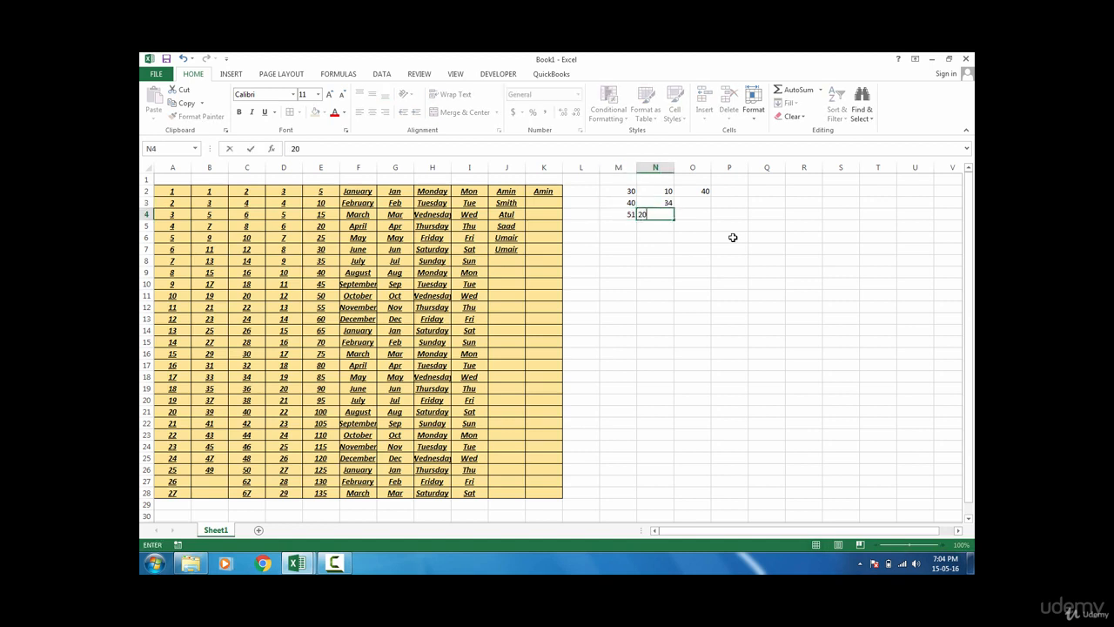
{"action": "key", "text": "ctrl+Return"}
- Copy the addition formula from O2 down through cell O4
{"action": "left_click", "coordinate": [709, 191]}
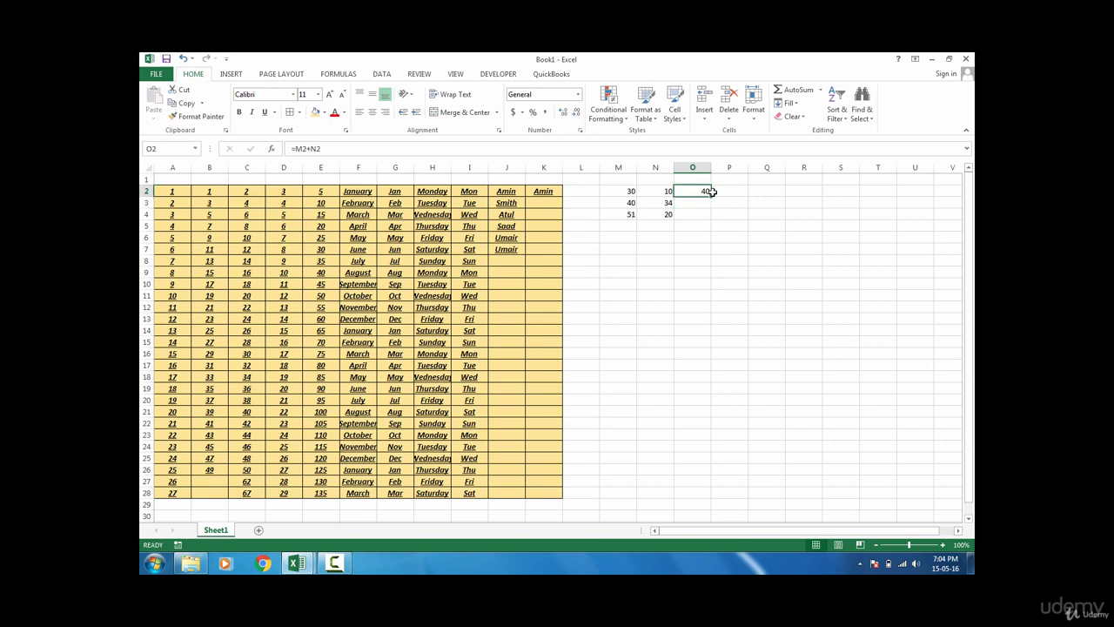
{"action": "double_click", "coordinate": [704, 191]}
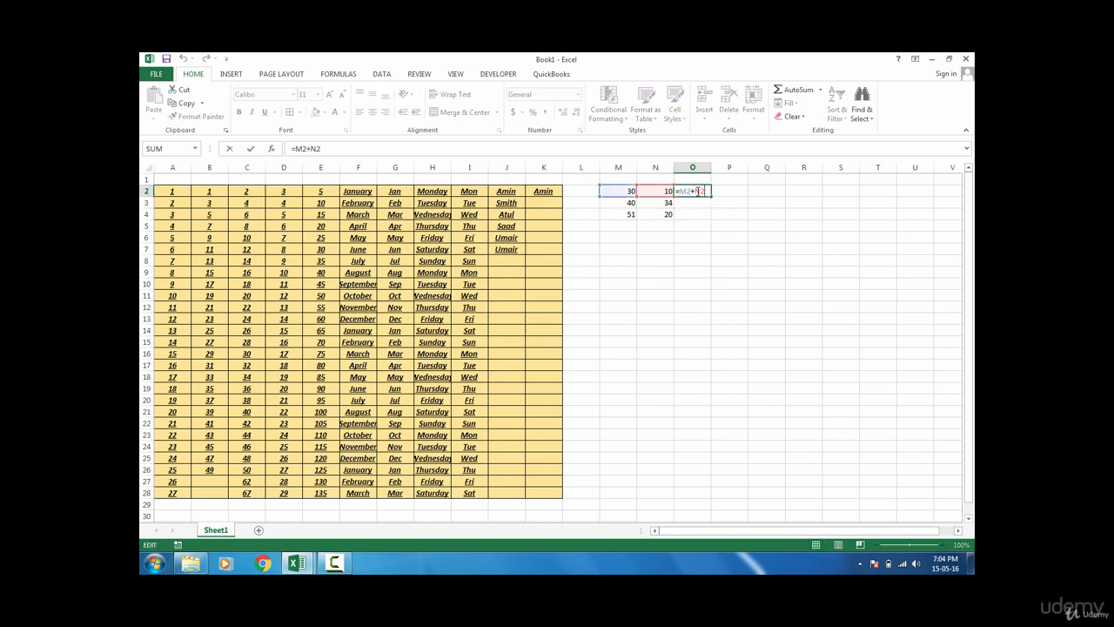
{"action": "key", "text": "ctrl+Return"}
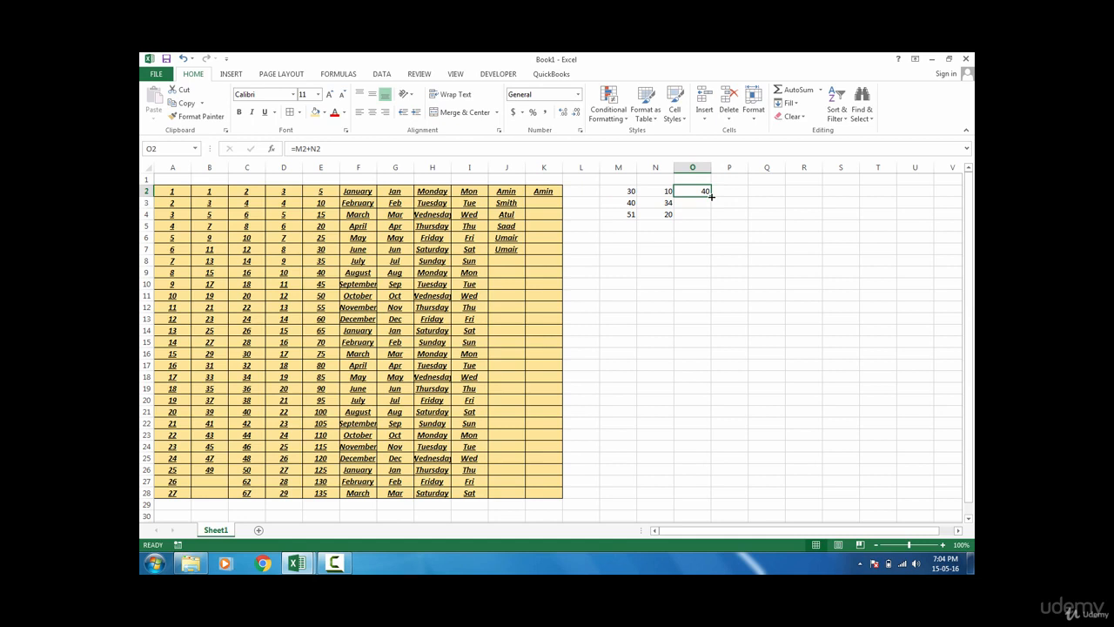
{"action": "left_click_drag", "start_coordinate": [711, 197], "coordinate": [711, 218]}
- Inspect the cell references used by the formulas in O2, O3 and O4
{"action": "left_click", "coordinate": [706, 193]}
{"action": "double_click", "coordinate": [705, 191]}
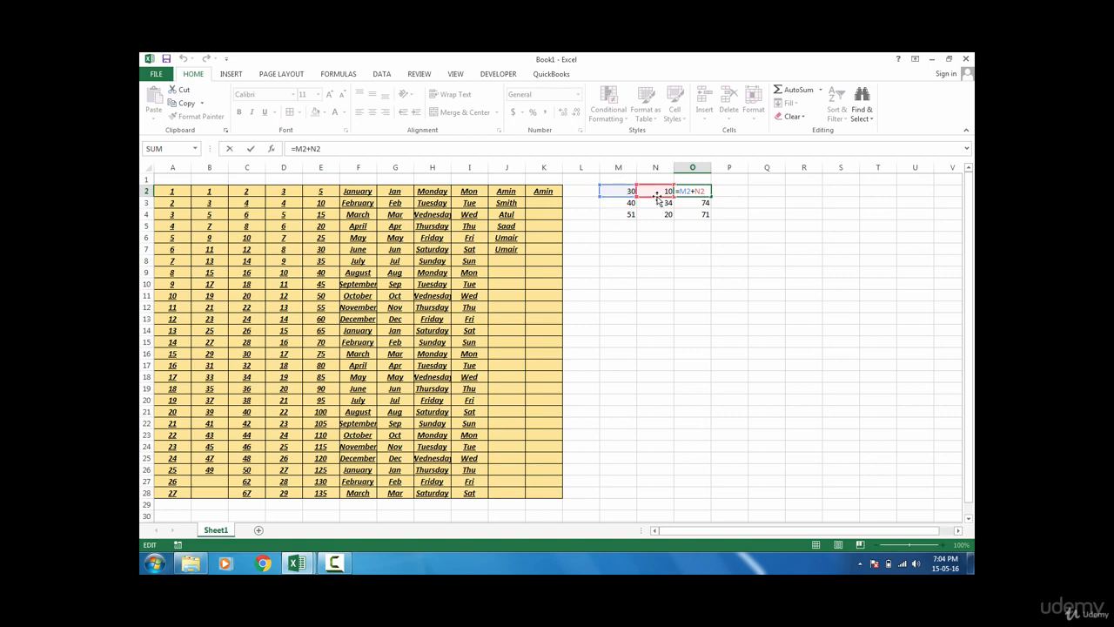
{"action": "key", "text": "Return"}
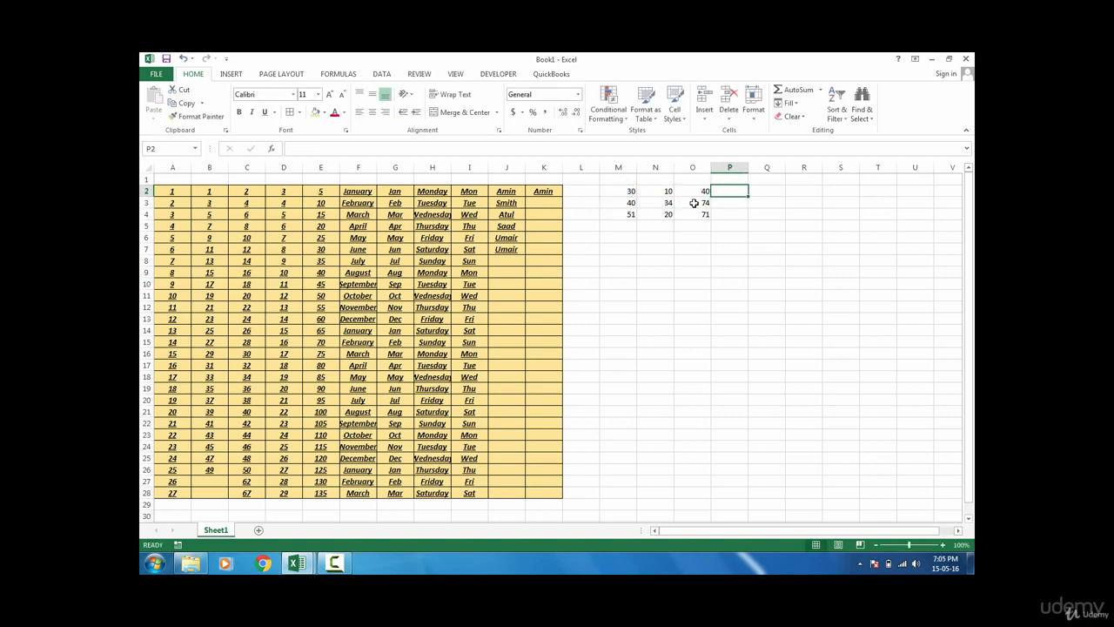
{"action": "double_click", "coordinate": [697, 202]}
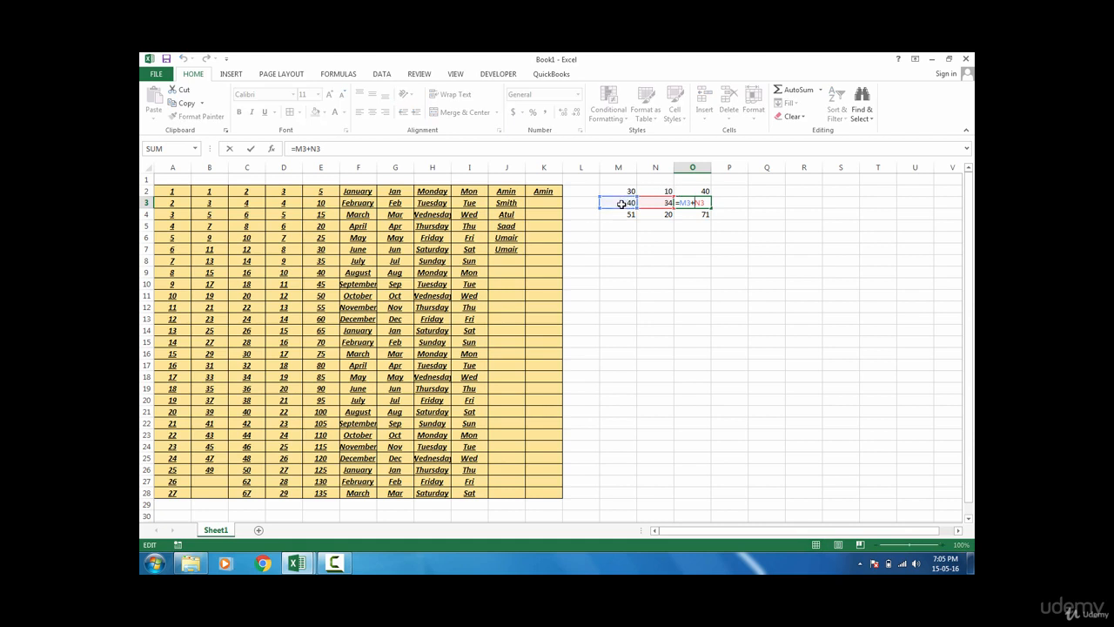
{"action": "key", "text": "Tab"}
{"action": "left_click", "coordinate": [703, 213]}
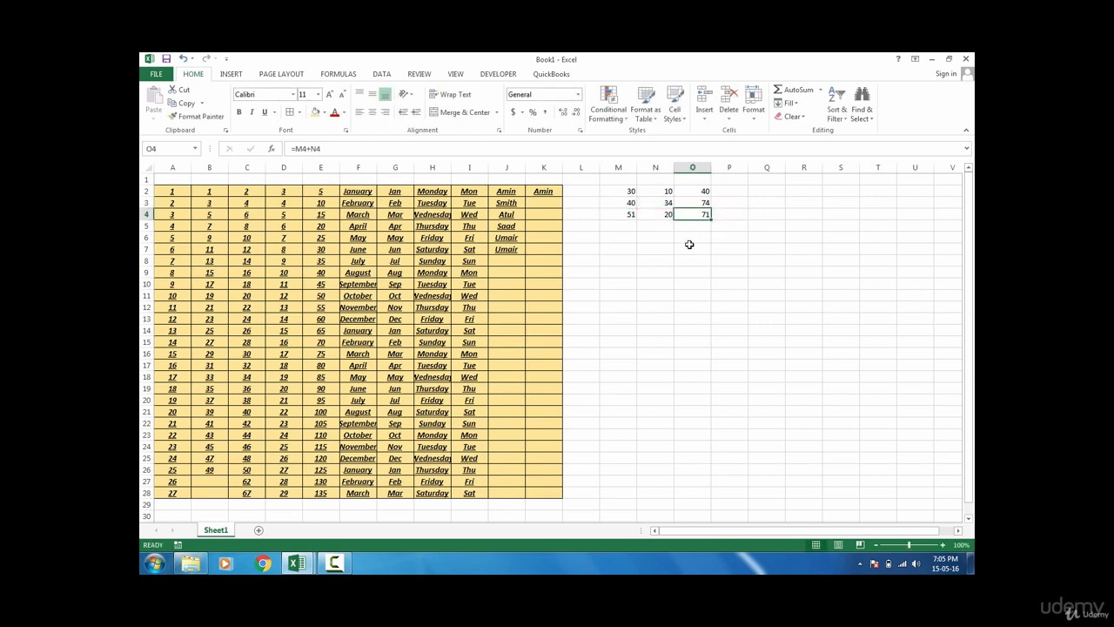
- Start adding column A's numbers one by one in cell A29 with =A28+A27+A26
{"action": "left_click", "coordinate": [688, 245]}
{"action": "key", "text": "Left"}
{"action": "key", "text": "Left"}
{"action": "key", "text": "Left"}
{"action": "key", "text": "Left"}
{"action": "key", "text": "Left"}
{"action": "key", "text": "Left"}
{"action": "key", "text": "Left"}
{"action": "key", "text": "Left"}
{"action": "key", "text": "Left"}
{"action": "key", "text": "Left"}
{"action": "key", "text": "Left"}
{"action": "key", "text": "Left"}
{"action": "key", "text": "Left"}
{"action": "key", "text": "Left"}
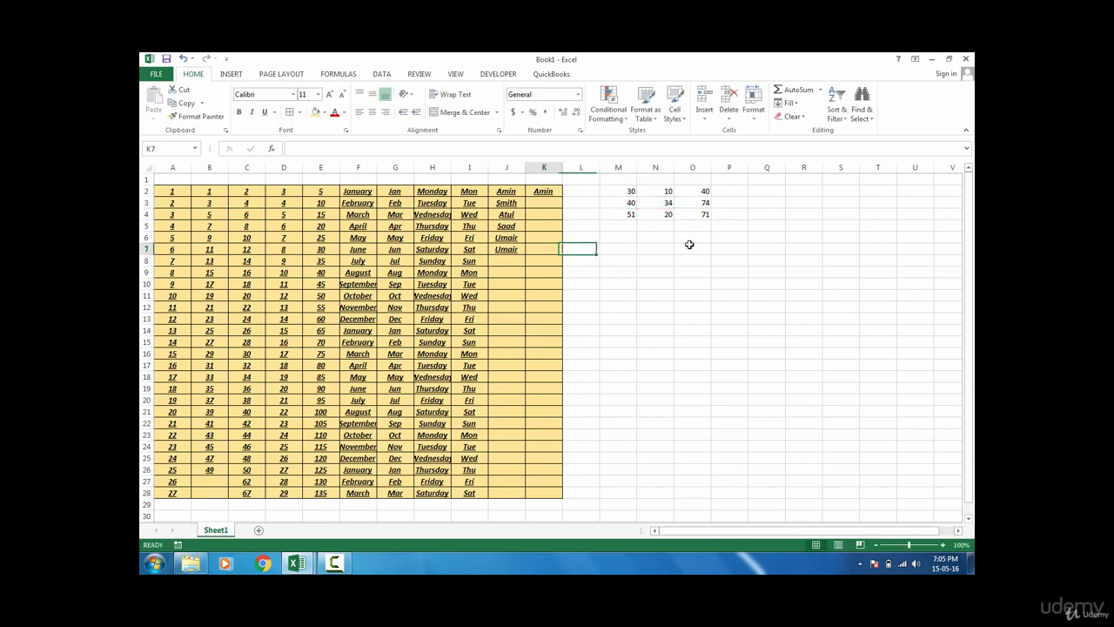
{"action": "key", "text": "Down"}
{"action": "key", "text": "Down"}
{"action": "key", "text": "Down"}
{"action": "key", "text": "Down"}
{"action": "key", "text": "Down"}
{"action": "key", "text": "Down"}
{"action": "key", "text": "Down"}
{"action": "key", "text": "Down"}
{"action": "key", "text": "Down"}
{"action": "key", "text": "Down"}
{"action": "key", "text": "Down"}
{"action": "key", "text": "Down"}
{"action": "key", "text": "Down"}
{"action": "key", "text": "Down"}
{"action": "key", "text": "Down"}
{"action": "key", "text": "Down"}
{"action": "key", "text": "Down"}
{"action": "key", "text": "Down"}
{"action": "key", "text": "Down"}
{"action": "key", "text": "Down"}
{"action": "key", "text": "Down"}
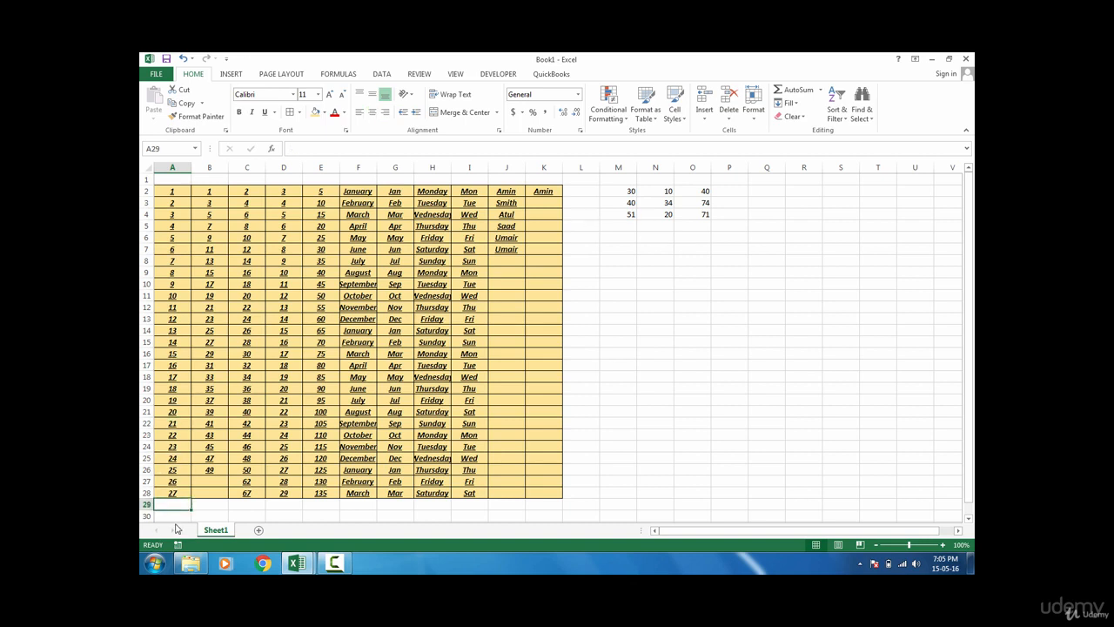
{"action": "double_click", "coordinate": [176, 506]}
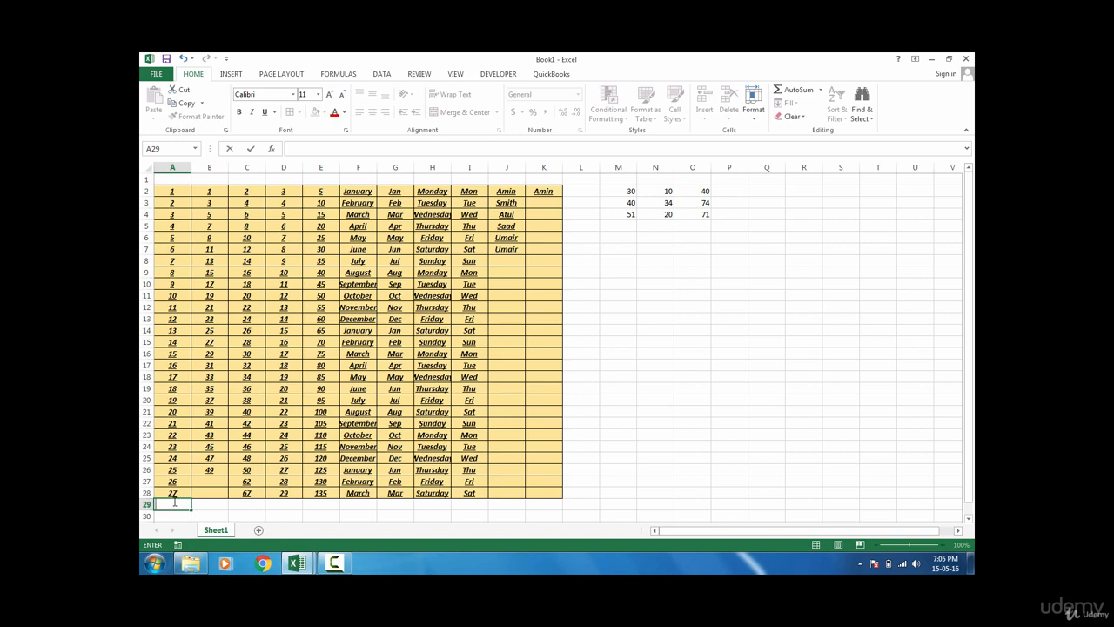
{"action": "type", "text": "="}
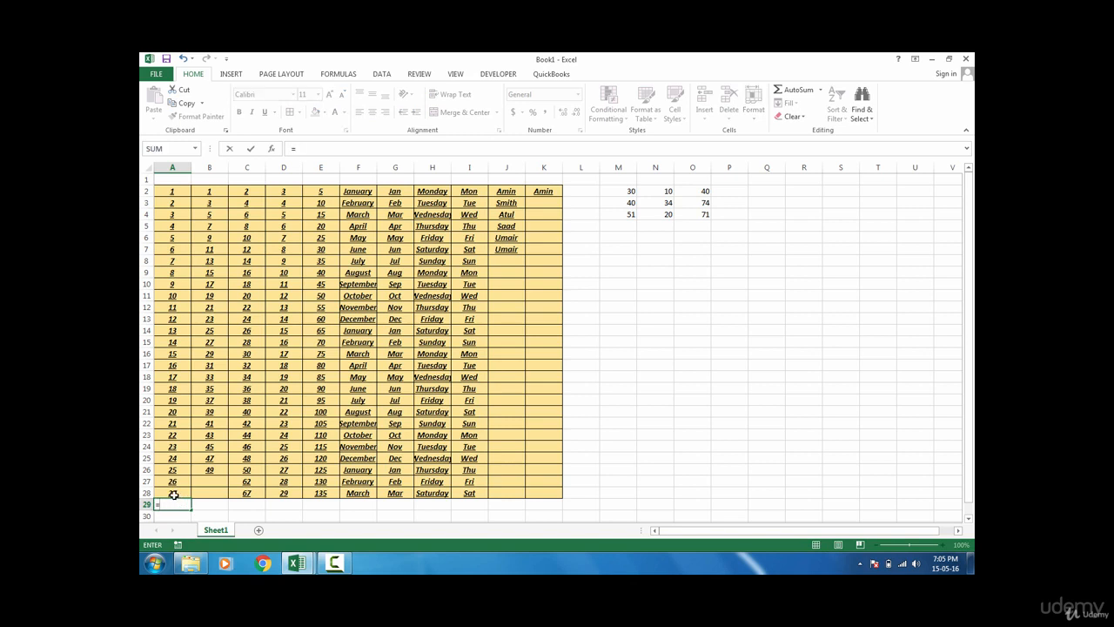
{"action": "left_click", "coordinate": [174, 492]}
{"action": "type", "text": "+"}
{"action": "left_click", "coordinate": [169, 482]}
{"action": "type", "text": "+"}
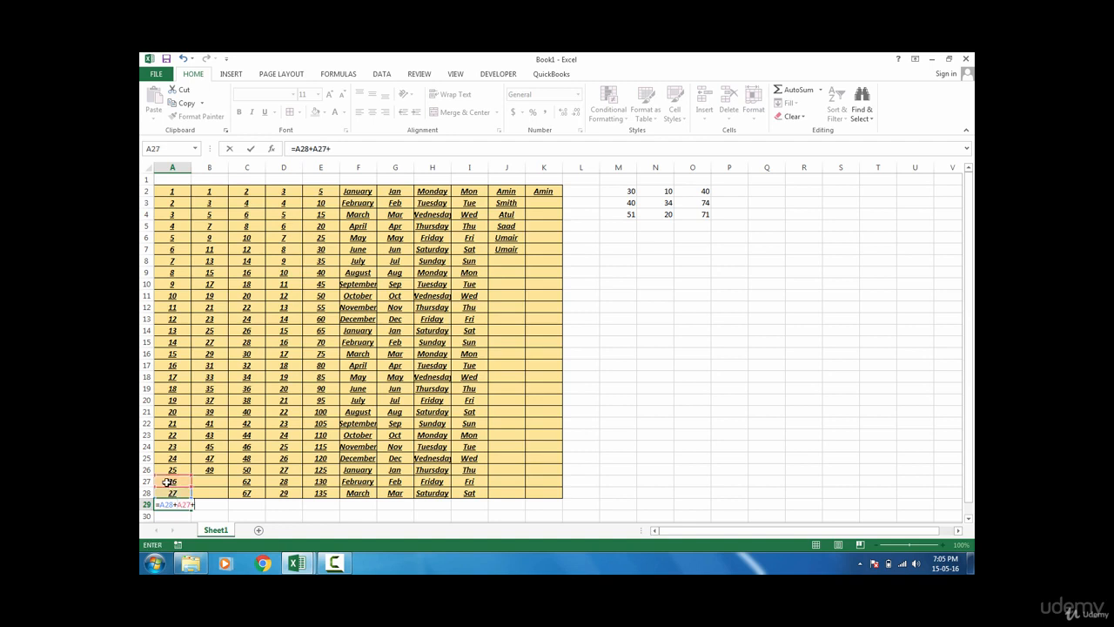
{"action": "left_click", "coordinate": [171, 470]}
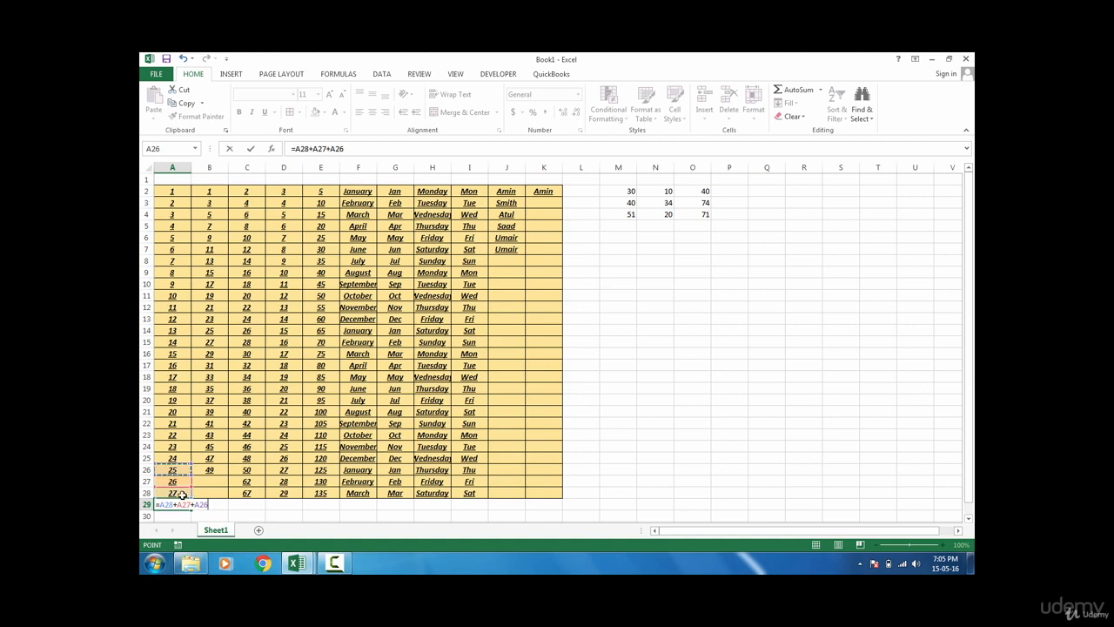
- Remove the cell references from the unfinished formula in A29, keeping only the equals sign
{"action": "key", "text": "BackSpace"}
{"action": "key", "text": "BackSpace"}
{"action": "key", "text": "BackSpace"}
{"action": "key", "text": "BackSpace"}
{"action": "key", "text": "BackSpace"}
{"action": "key", "text": "BackSpace"}
{"action": "key", "text": "BackSpace"}
{"action": "key", "text": "BackSpace"}
{"action": "key", "text": "BackSpace"}
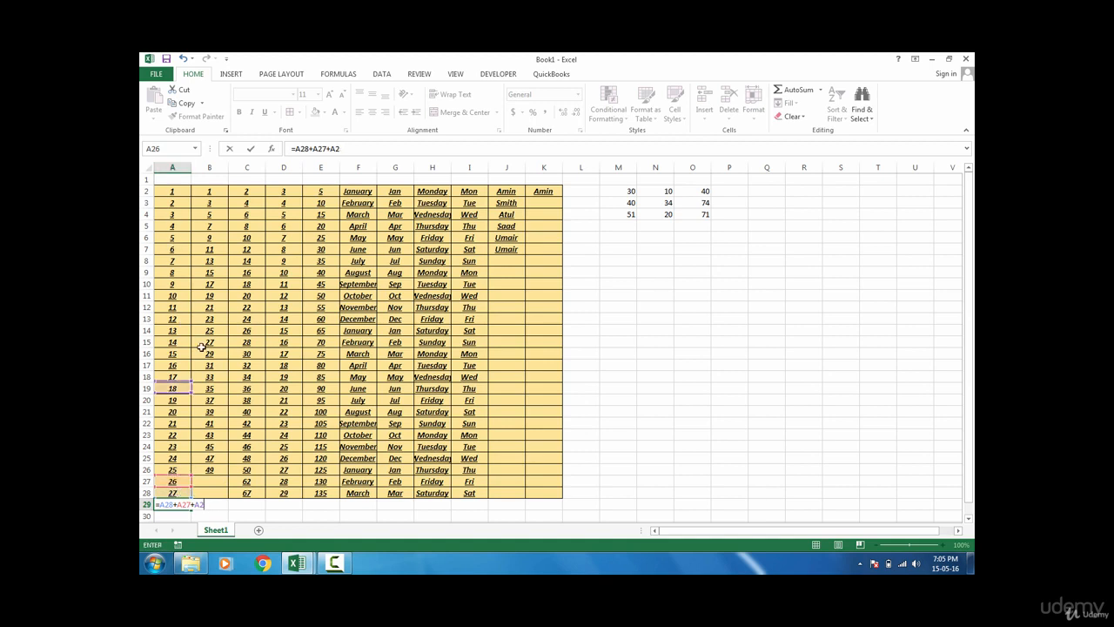
{"action": "key", "text": "BackSpace"}
{"action": "key", "text": "BackSpace"}
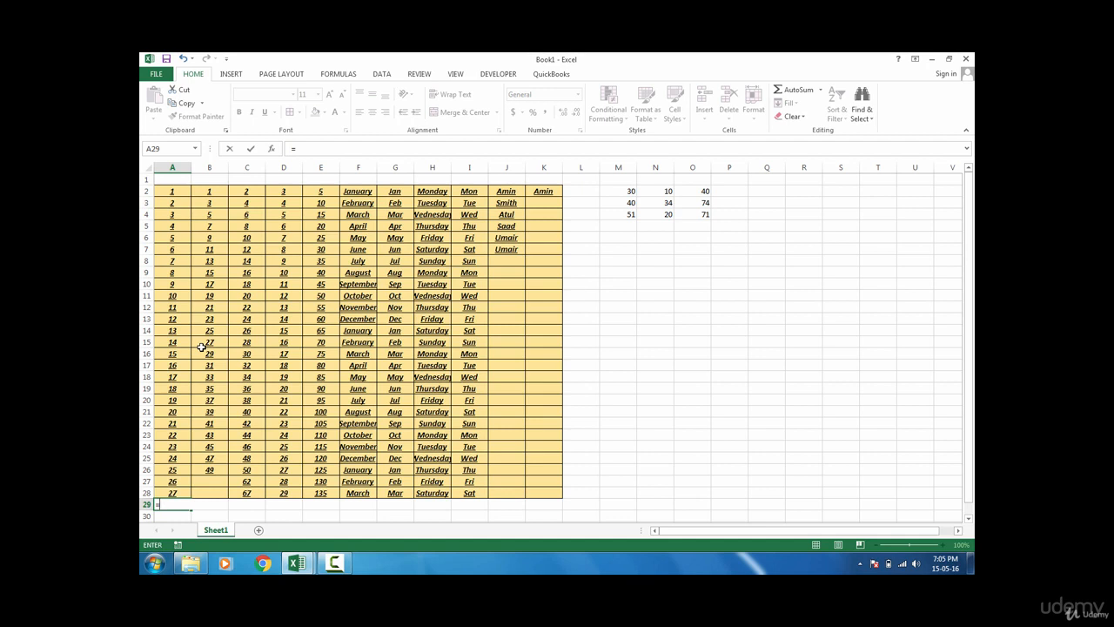
- Start a SUM formula in A29 with the separate cell references A2 and A3 as arguments
{"action": "type", "text": "sum"}
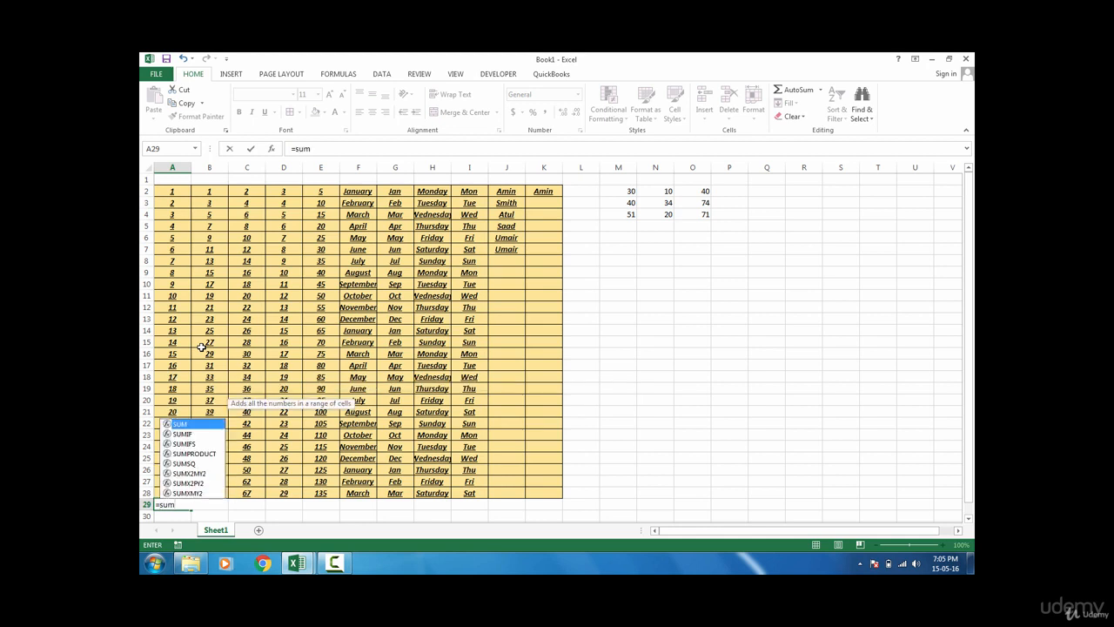
{"action": "key", "text": "Tab"}
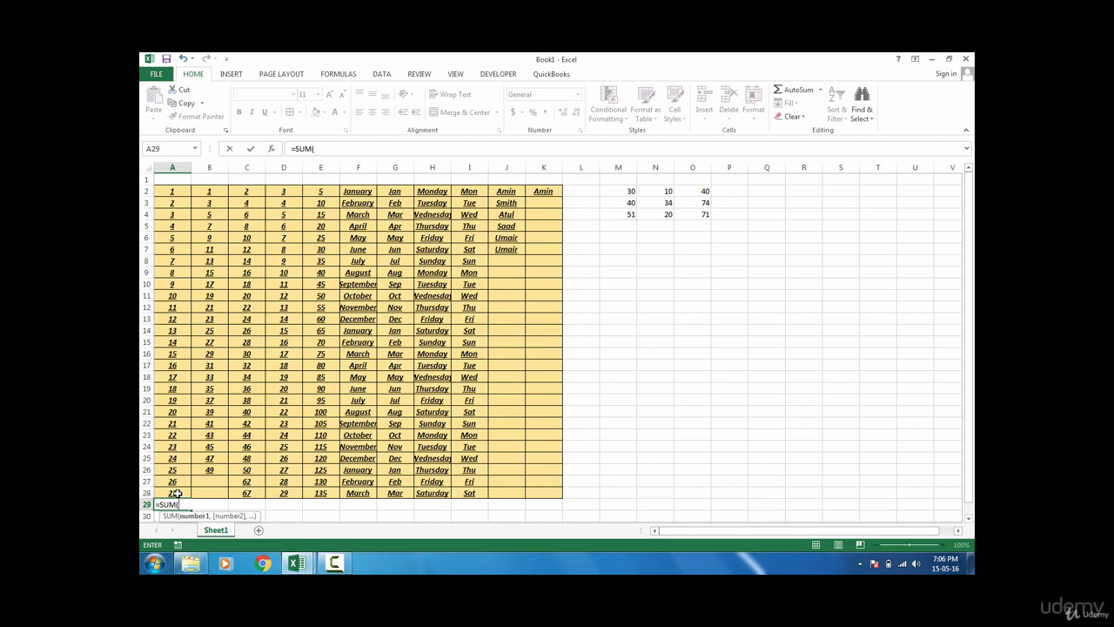
{"action": "left_click", "coordinate": [172, 192]}
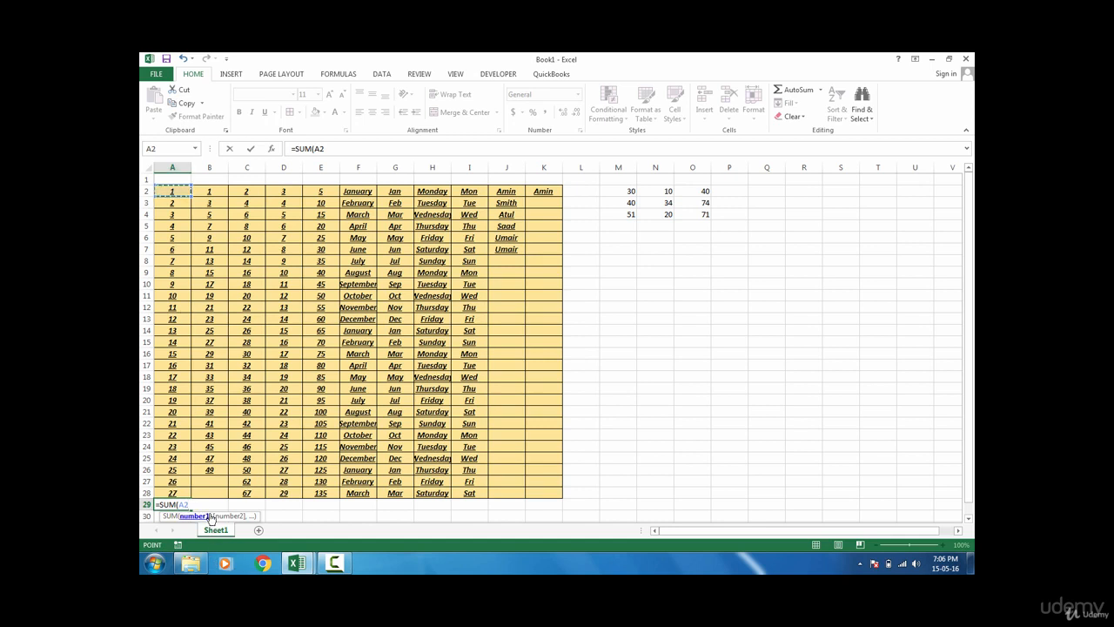
{"action": "type", "text": ","}
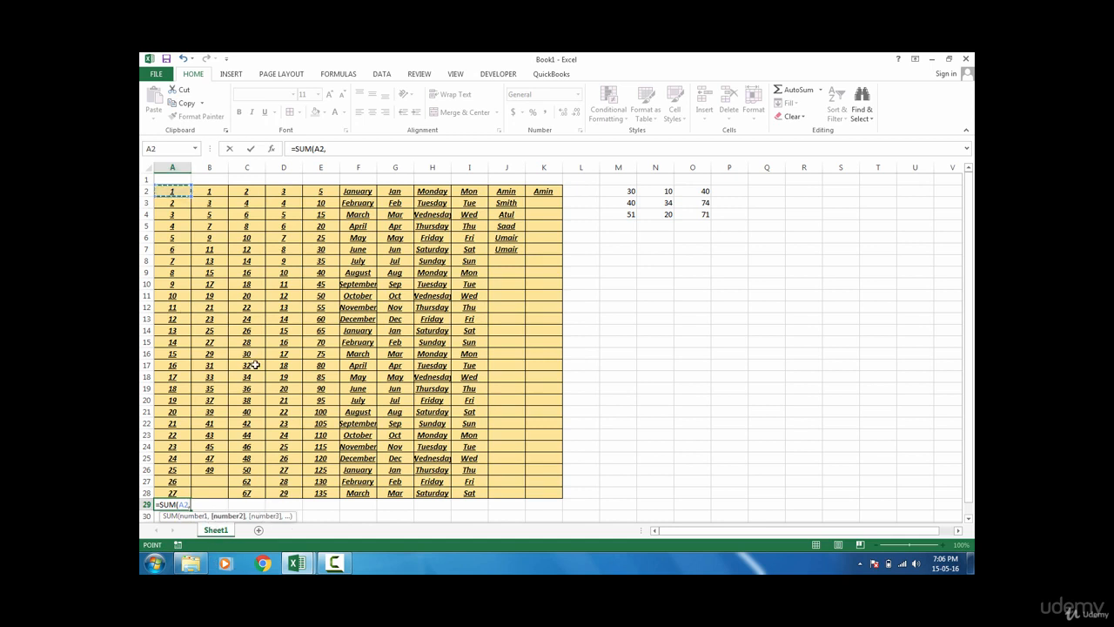
{"action": "left_click", "coordinate": [181, 203]}
{"action": "type", "text": ","}
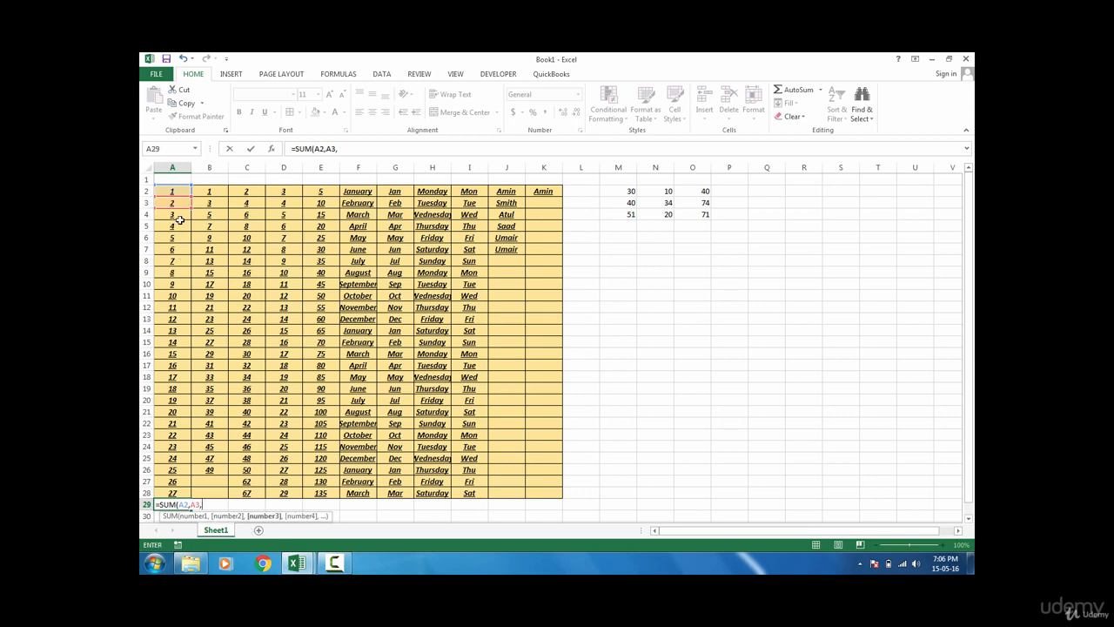
- Remove the individual cell references from the unfinished formula in A29, keeping only =SUM(
{"action": "key", "text": "BackSpace"}
{"action": "key", "text": "BackSpace"}
{"action": "key", "text": "BackSpace"}
{"action": "key", "text": "BackSpace"}
{"action": "key", "text": "BackSpace"}
{"action": "key", "text": "BackSpace"}
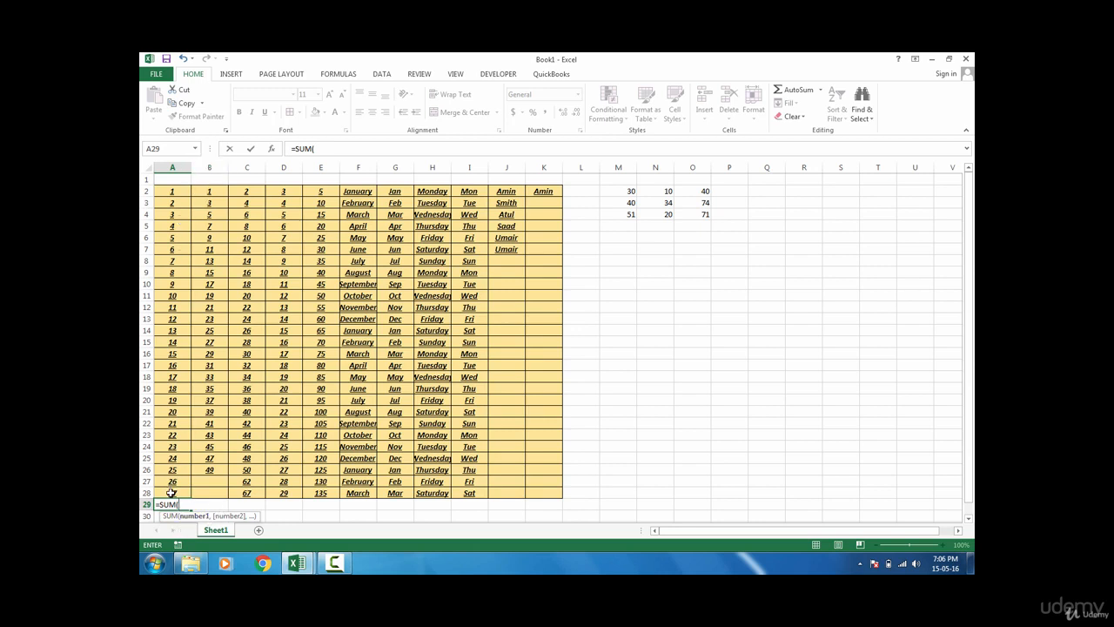
- Complete the SUM formula in A29 with the range A2:A28
{"action": "left_click_drag", "start_coordinate": [170, 493], "coordinate": [168, 189]}
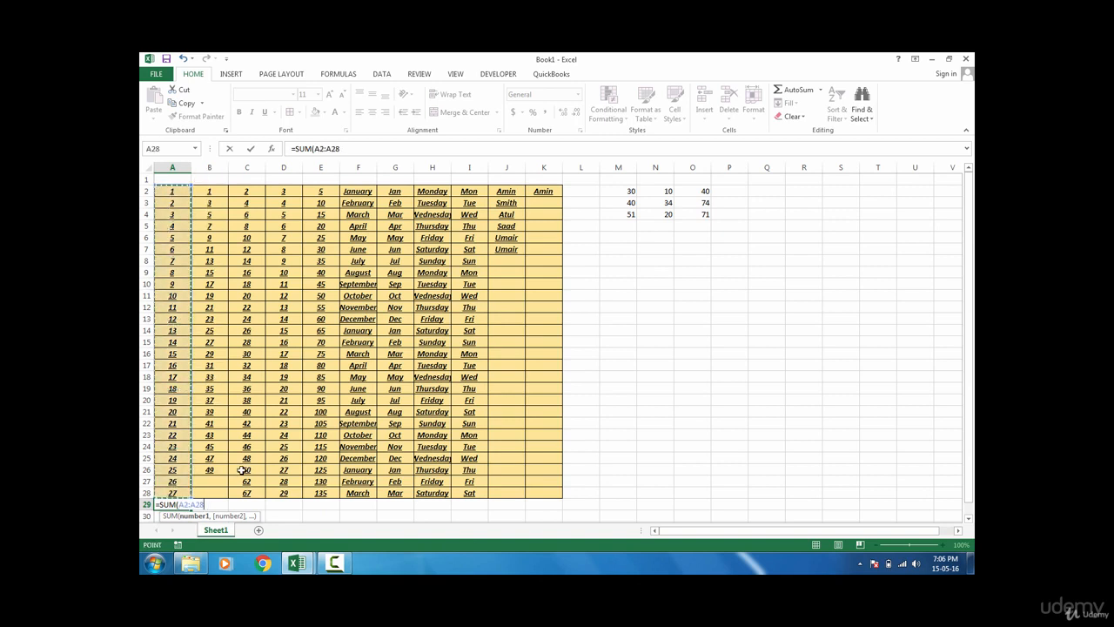
{"action": "left_click", "coordinate": [177, 494]}
{"action": "left_click_drag", "start_coordinate": [176, 493], "coordinate": [172, 429]}
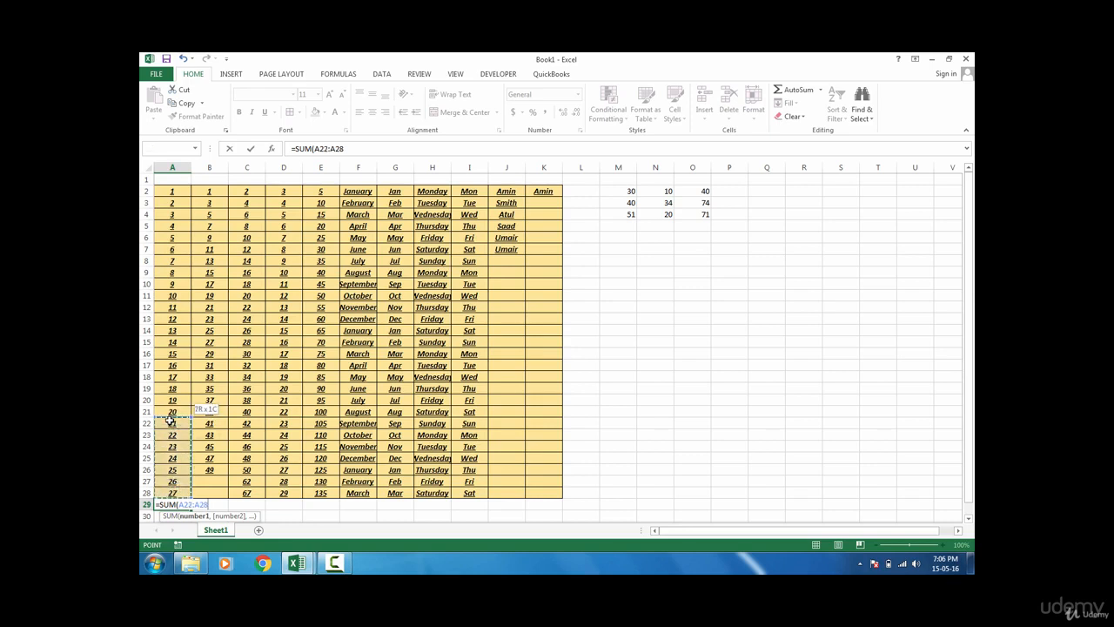
{"action": "left_click_drag", "start_coordinate": [172, 398], "coordinate": [171, 189]}
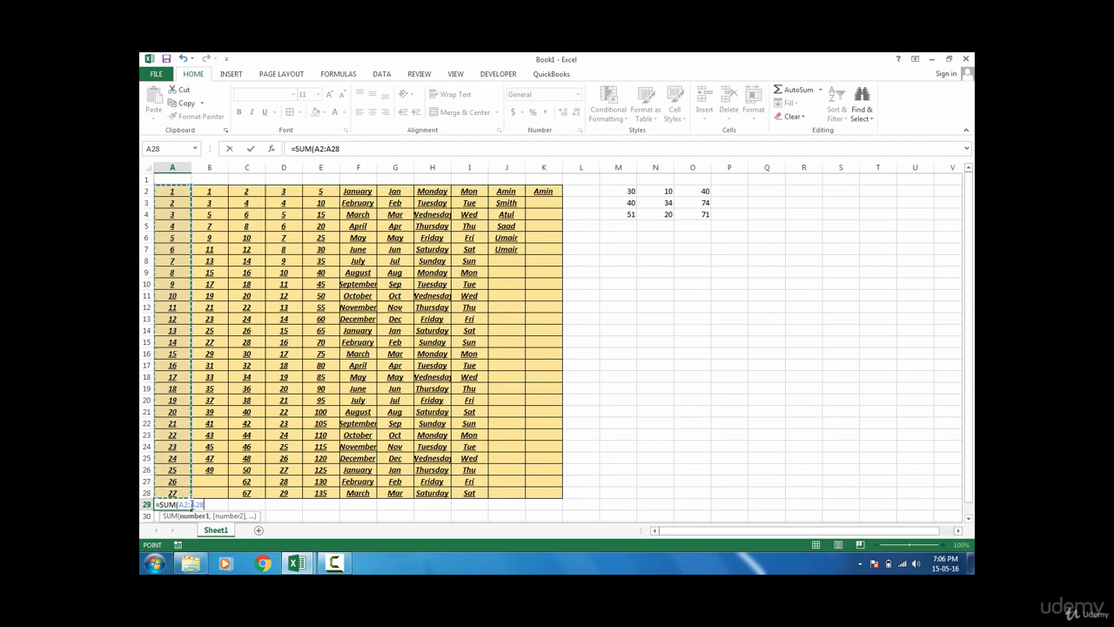
{"action": "type", "text": ")"}
{"action": "key", "text": "BackSpace"}
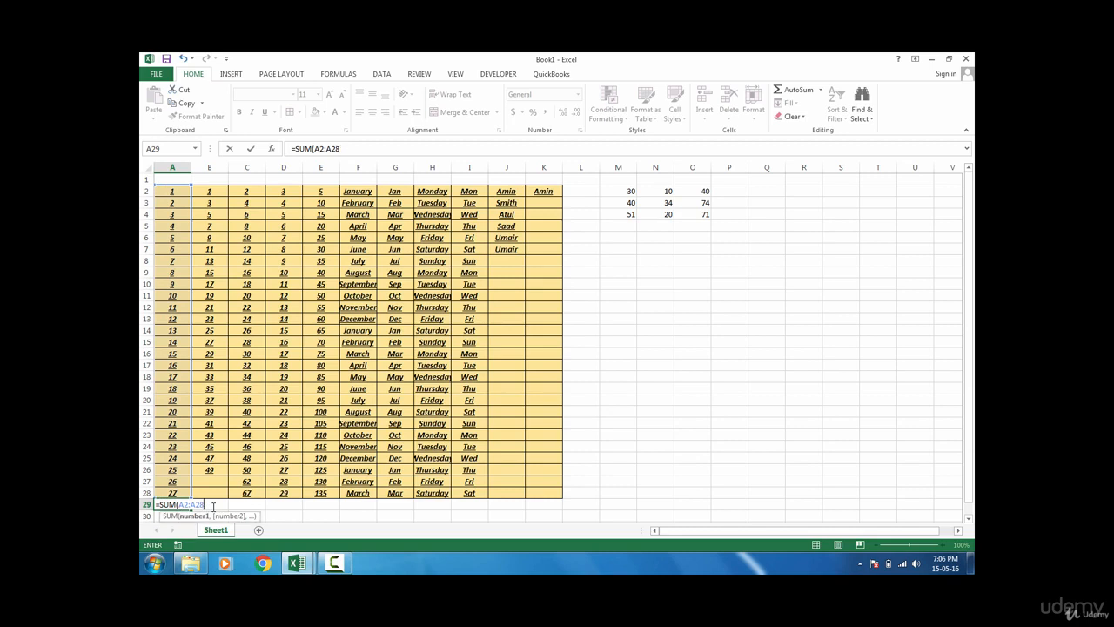
{"action": "left_click", "coordinate": [186, 505]}
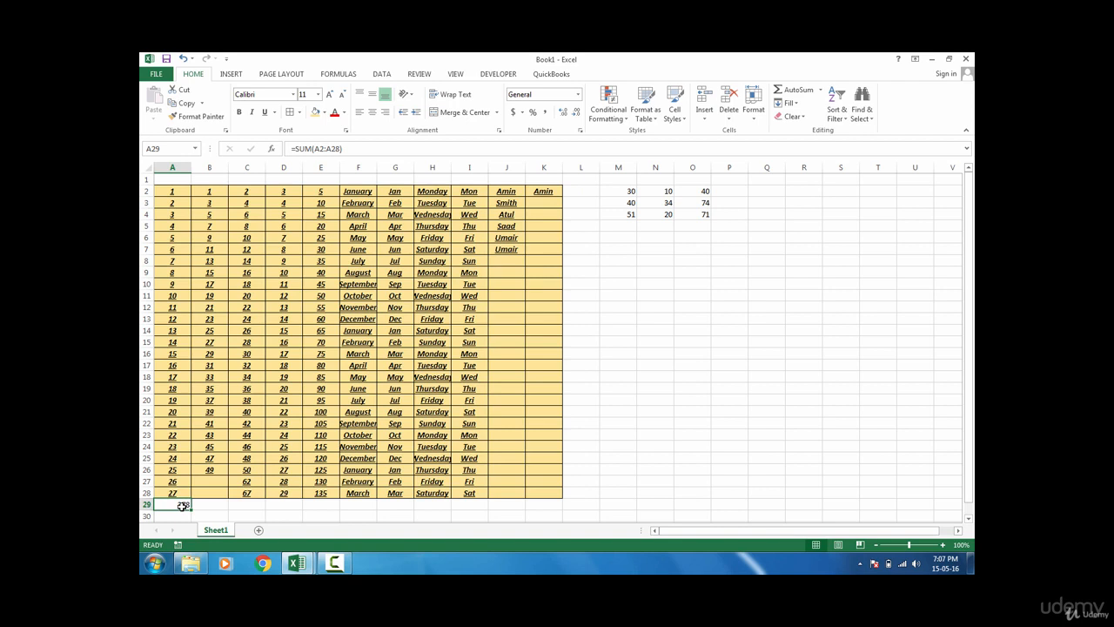
- Clear A29 and start a new formula there, browsing the suggested sum functions and picking SUMPRODUCT
{"action": "key", "text": "Delete"}
{"action": "type", "text": "=sum"}
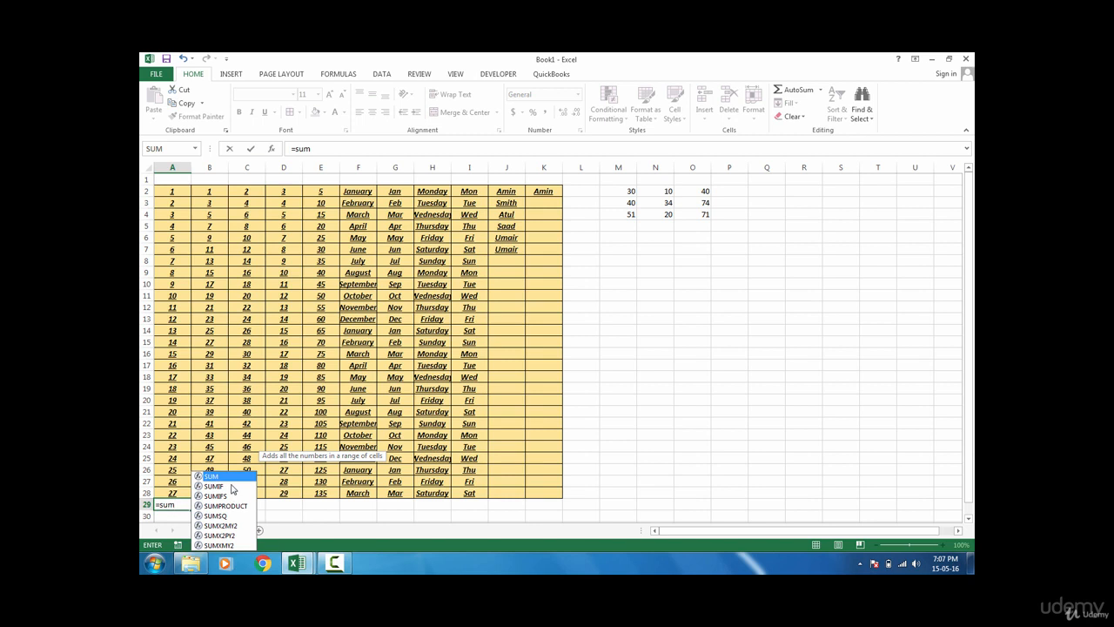
{"action": "key", "text": "Down"}
{"action": "key", "text": "Down"}
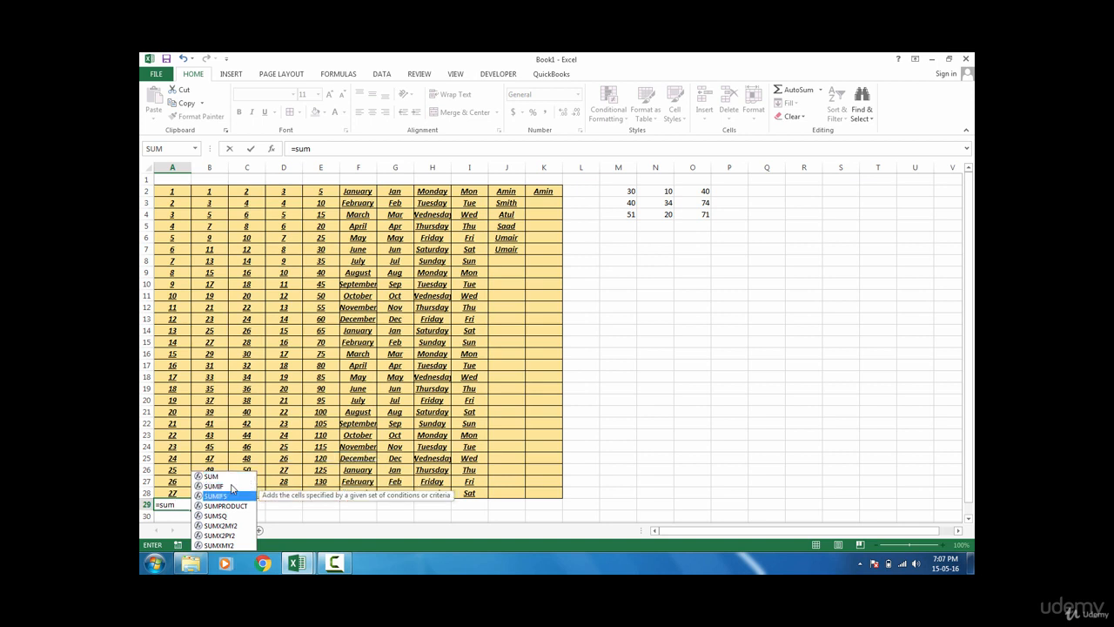
{"action": "key", "text": "Up"}
{"action": "key", "text": "Up"}
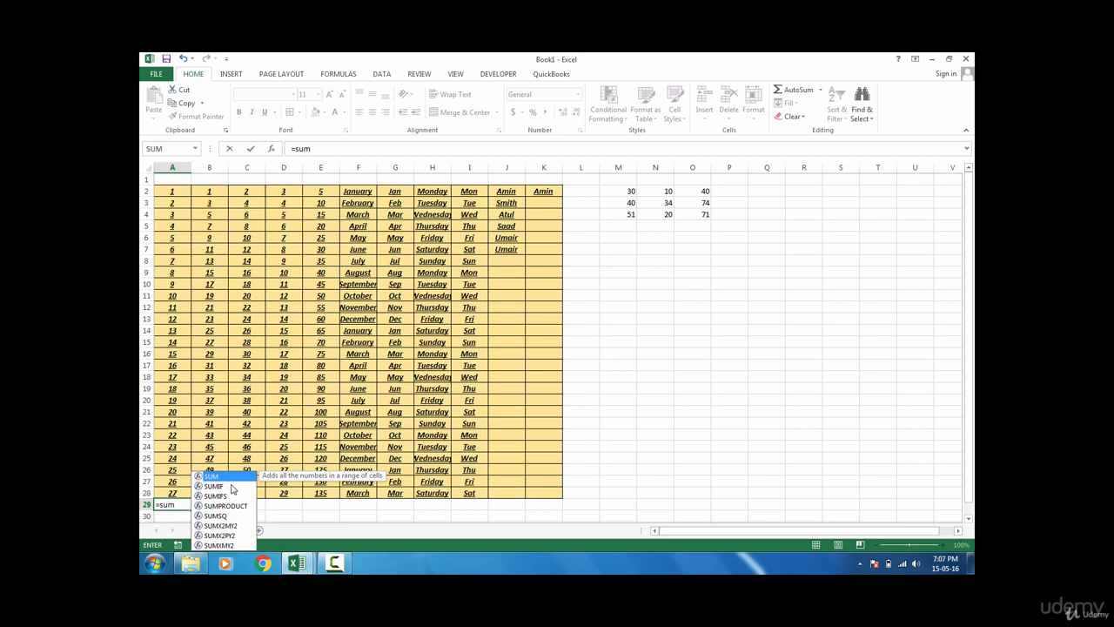
{"action": "key", "text": "Down"}
{"action": "key", "text": "Down"}
{"action": "key", "text": "Down"}
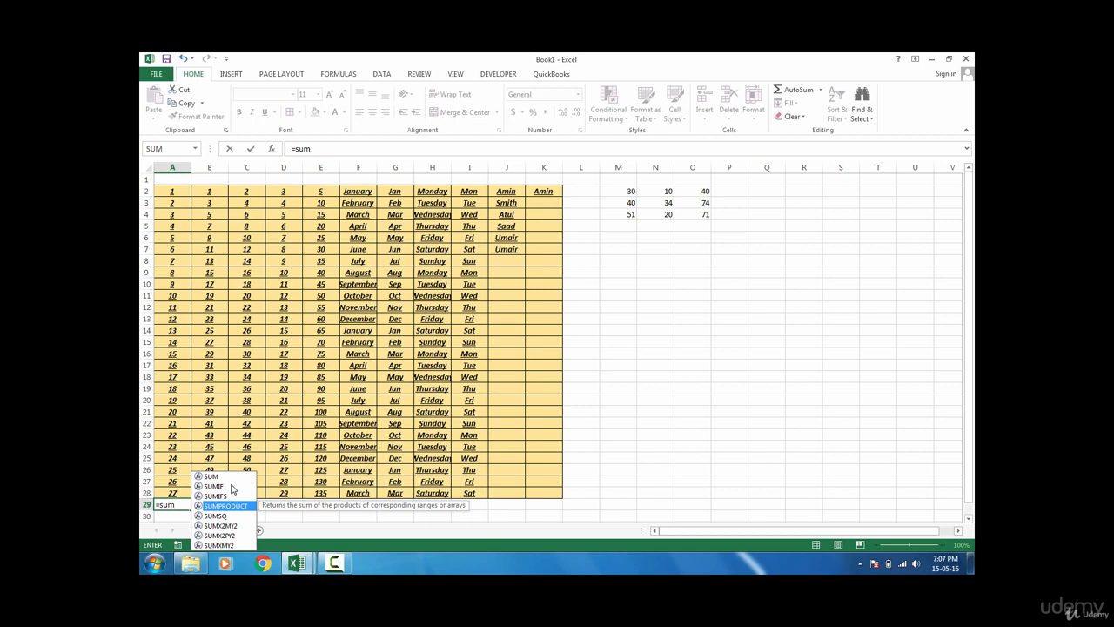
{"action": "key", "text": "Tab"}
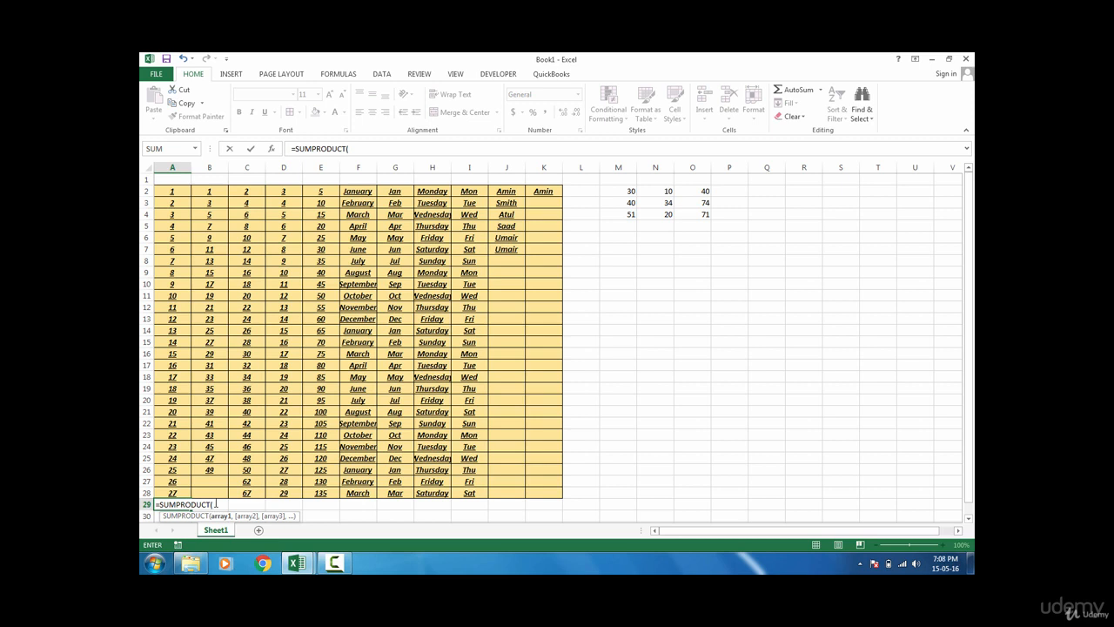
- Cut the unfinished SUMPRODUCT function in A29 back to =SUM
{"action": "key", "text": "BackSpace"}
{"action": "key", "text": "BackSpace"}
{"action": "key", "text": "BackSpace"}
{"action": "key", "text": "BackSpace"}
{"action": "key", "text": "BackSpace"}
{"action": "key", "text": "BackSpace"}
{"action": "key", "text": "BackSpace"}
{"action": "key", "text": "BackSpace"}
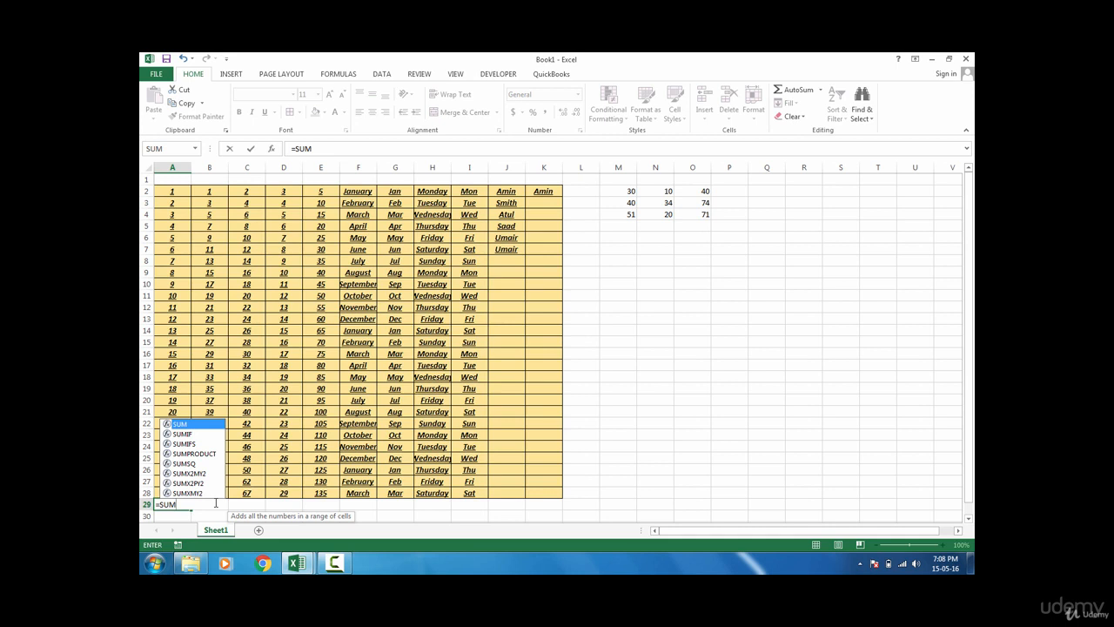
- Finish the formula in A29 as a SUM over the whole block A2:A28
{"action": "type", "text": "("}
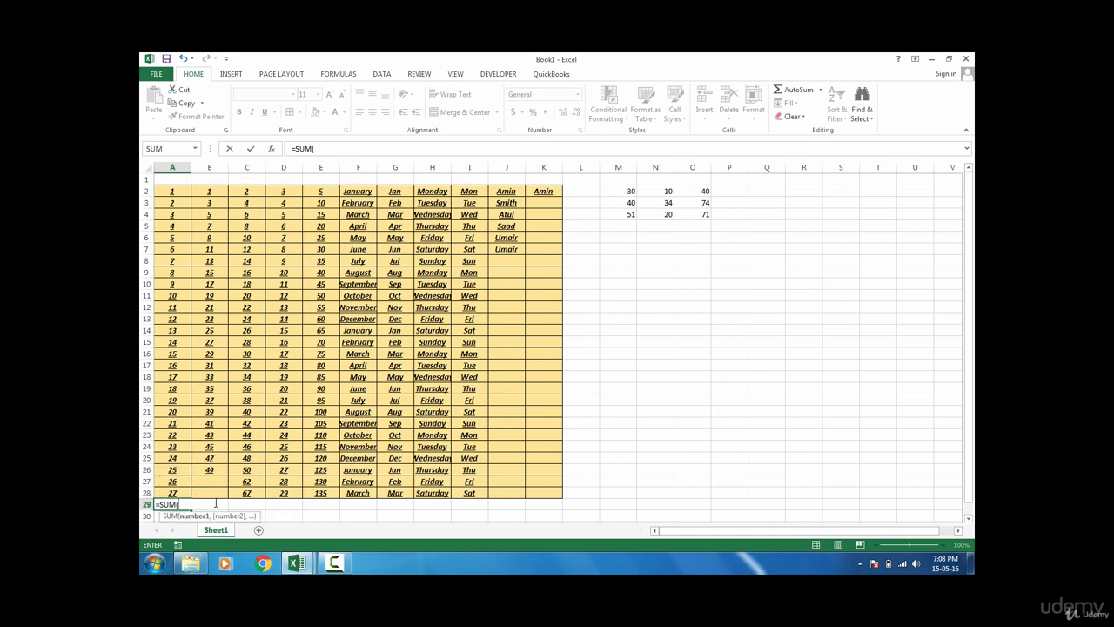
{"action": "key", "text": "Up"}
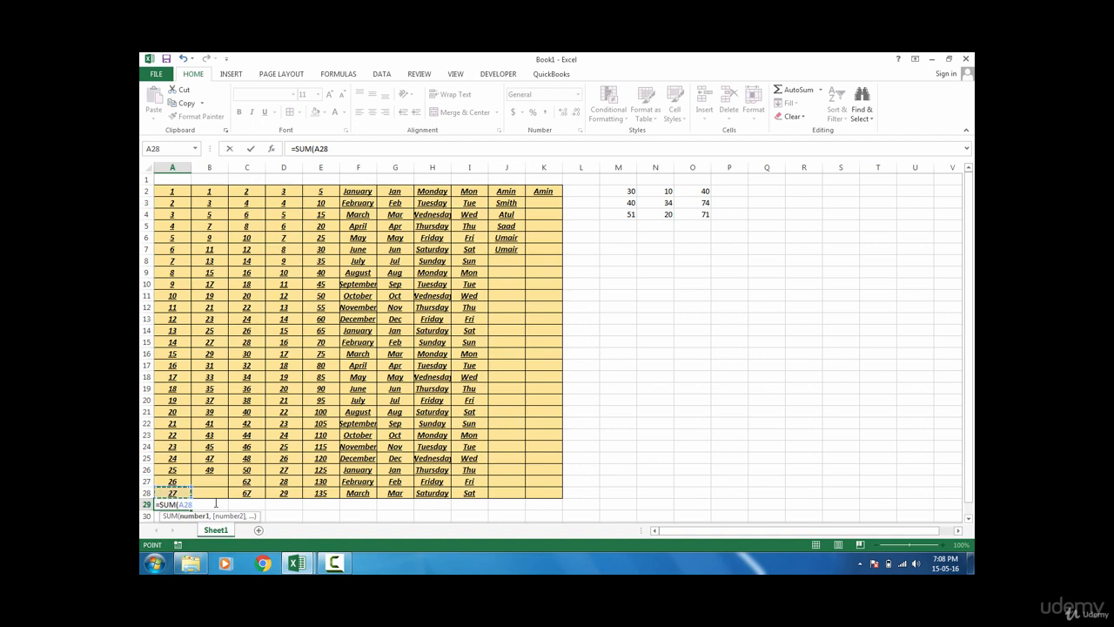
{"action": "key", "text": "ctrl+shift+Up"}
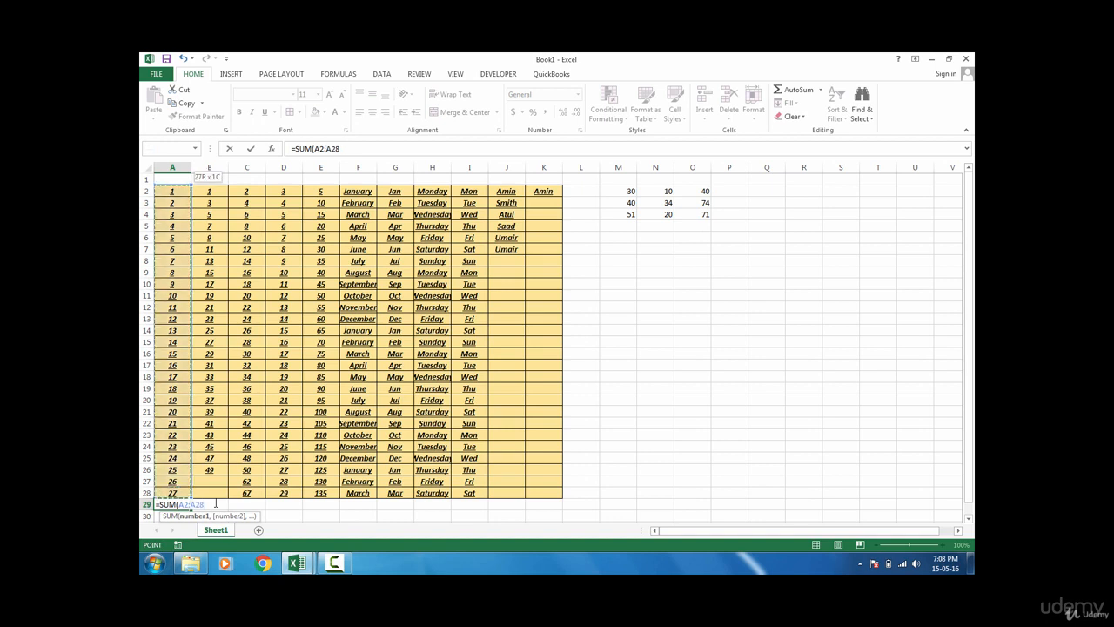
{"action": "key", "text": "Return"}
{"action": "key", "text": "Up"}
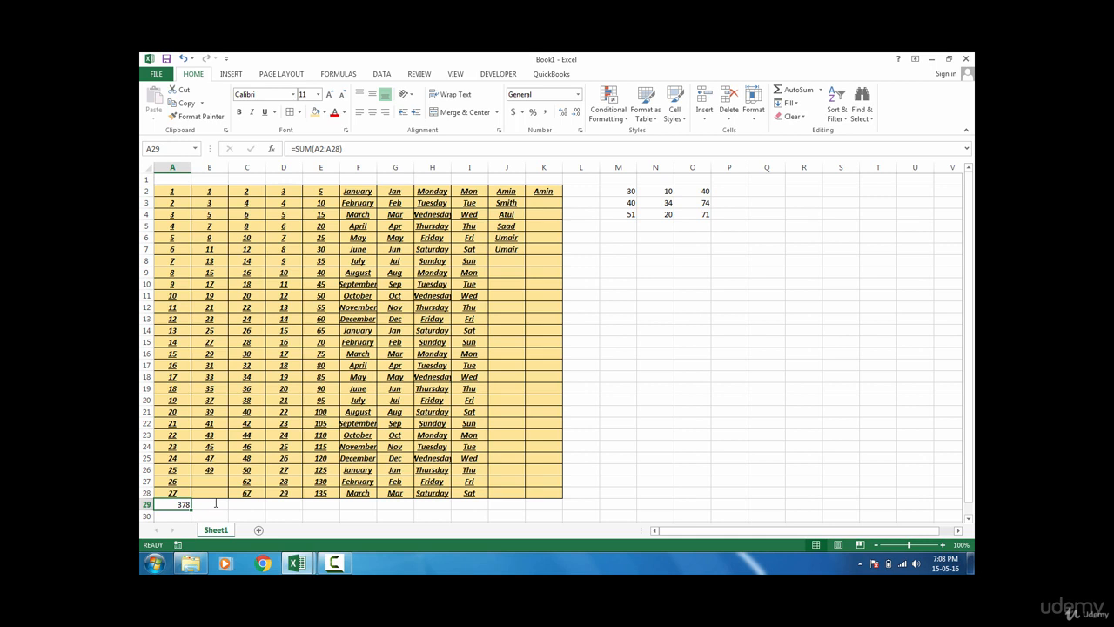
- Clear A29 and total column A there with AutoSum over A2:A28
{"action": "key", "text": "Delete"}
{"action": "key", "text": "alt+equal"}
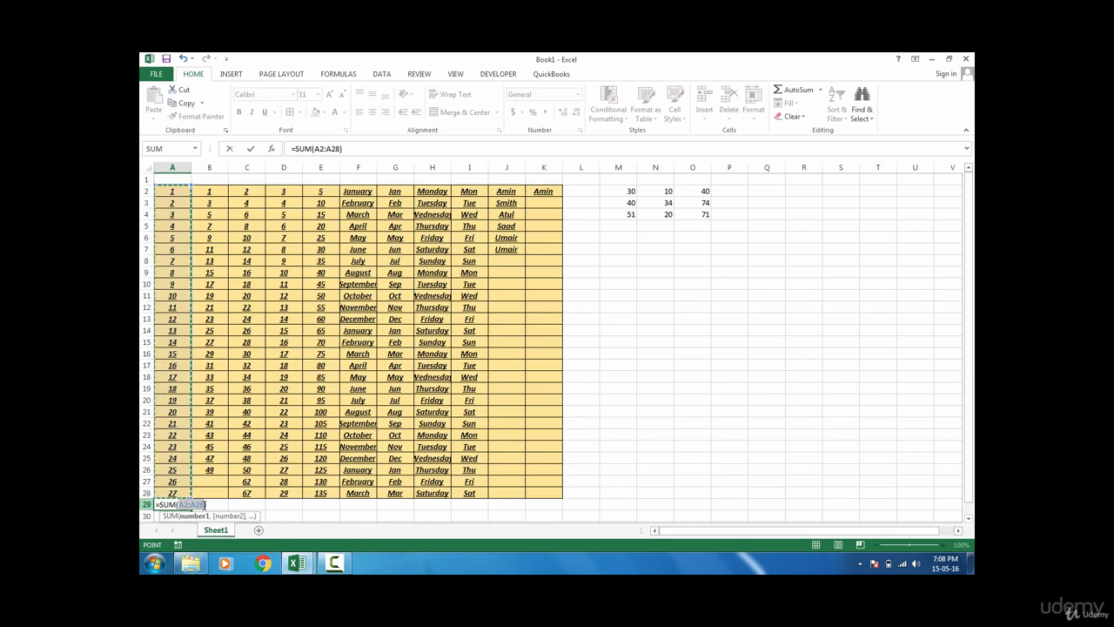
{"action": "key", "text": "Escape"}
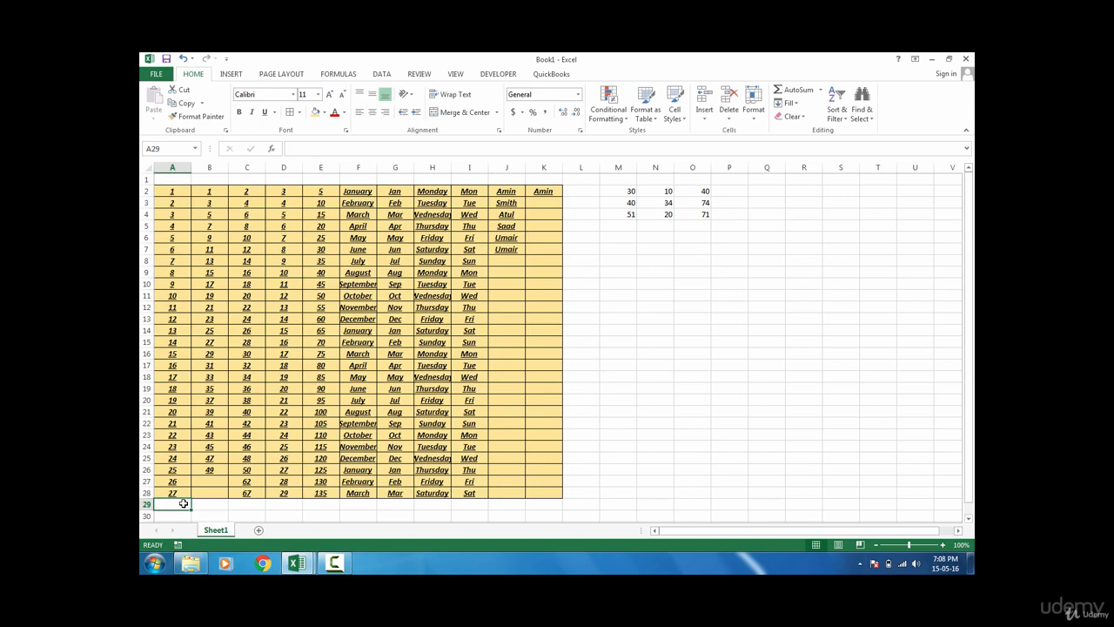
{"action": "key", "text": "alt+equal"}
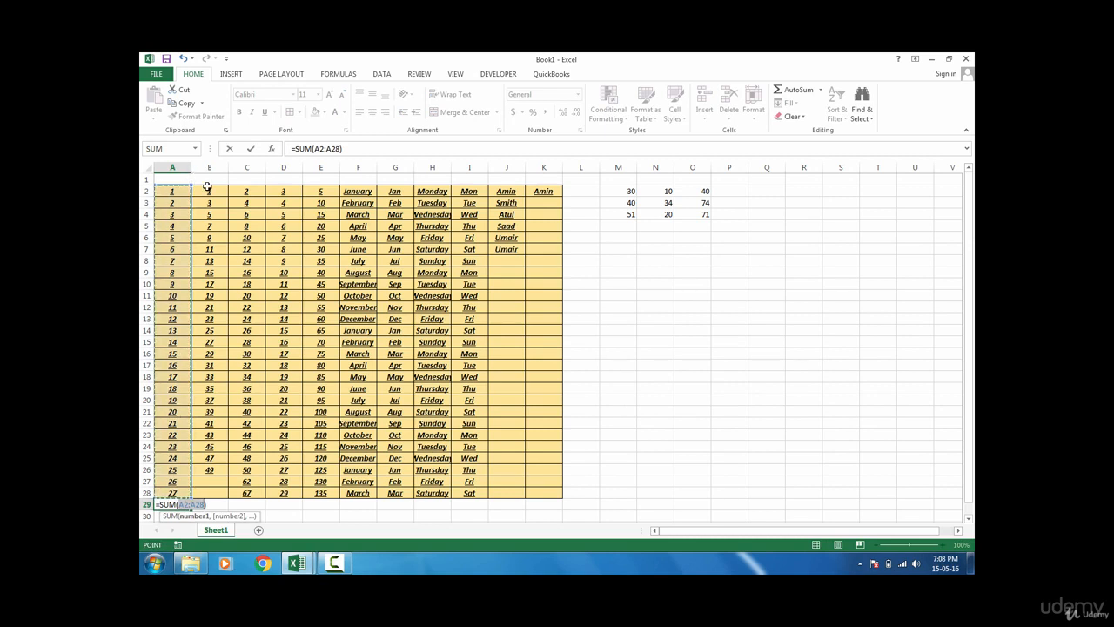
{"action": "key", "text": "Return"}
- Fill the SUM formula from A29 right through E29, and undo the fill
{"action": "key", "text": "Up"}
{"action": "key", "text": "shift+Right"}
{"action": "key", "text": "shift+Right"}
{"action": "key", "text": "shift+Right"}
{"action": "key", "text": "shift+Right"}
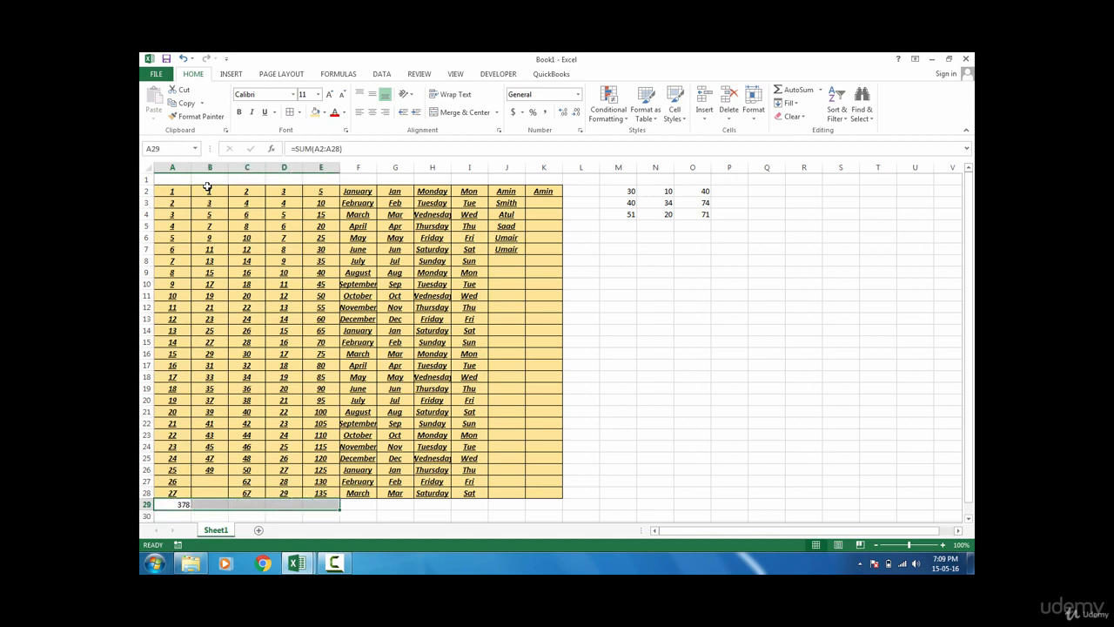
{"action": "key", "text": "ctrl+r"}
{"action": "key", "text": "ctrl+z"}
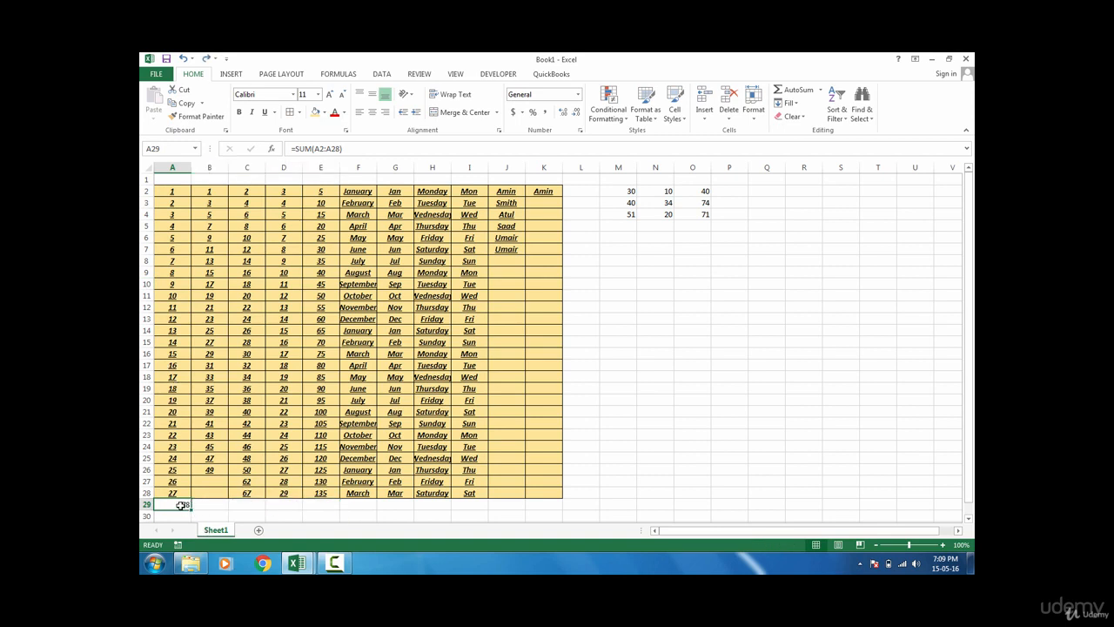
- Copy the SUM formula from A29 across row 29 through cell E29
{"action": "double_click", "coordinate": [181, 506]}
{"action": "key", "text": "Tab"}
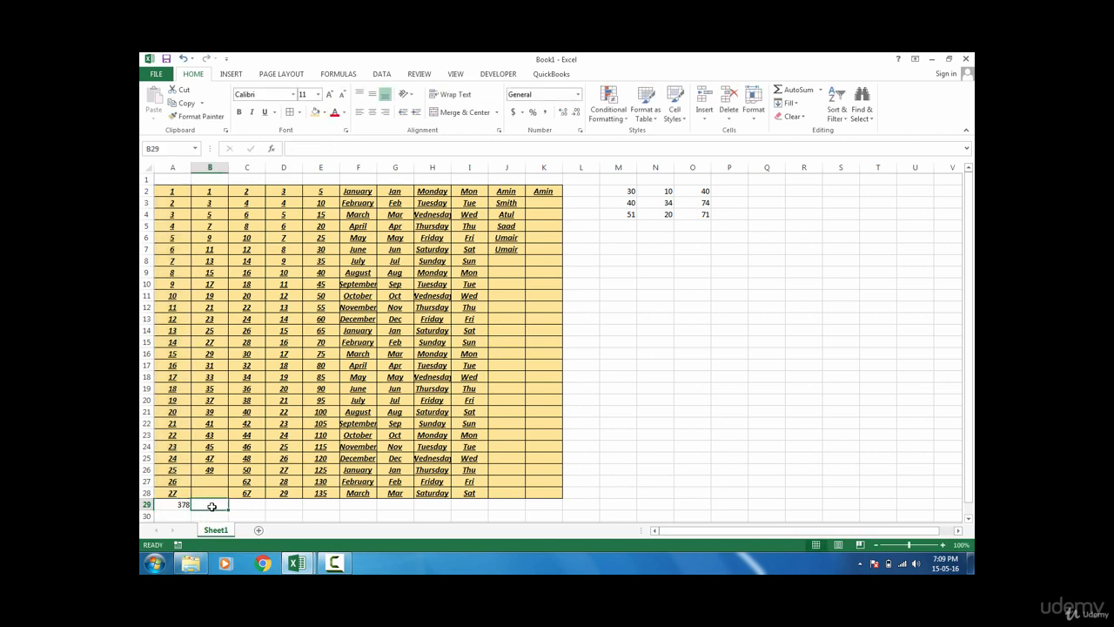
{"action": "left_click", "coordinate": [264, 507]}
{"action": "left_click", "coordinate": [316, 507]}
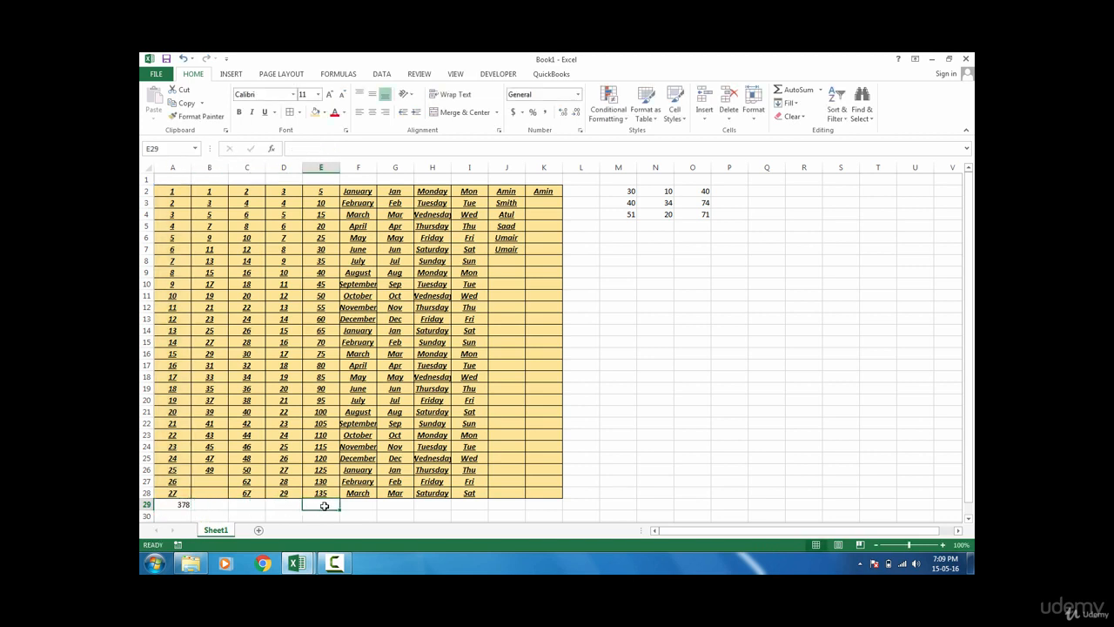
{"action": "left_click", "coordinate": [185, 506]}
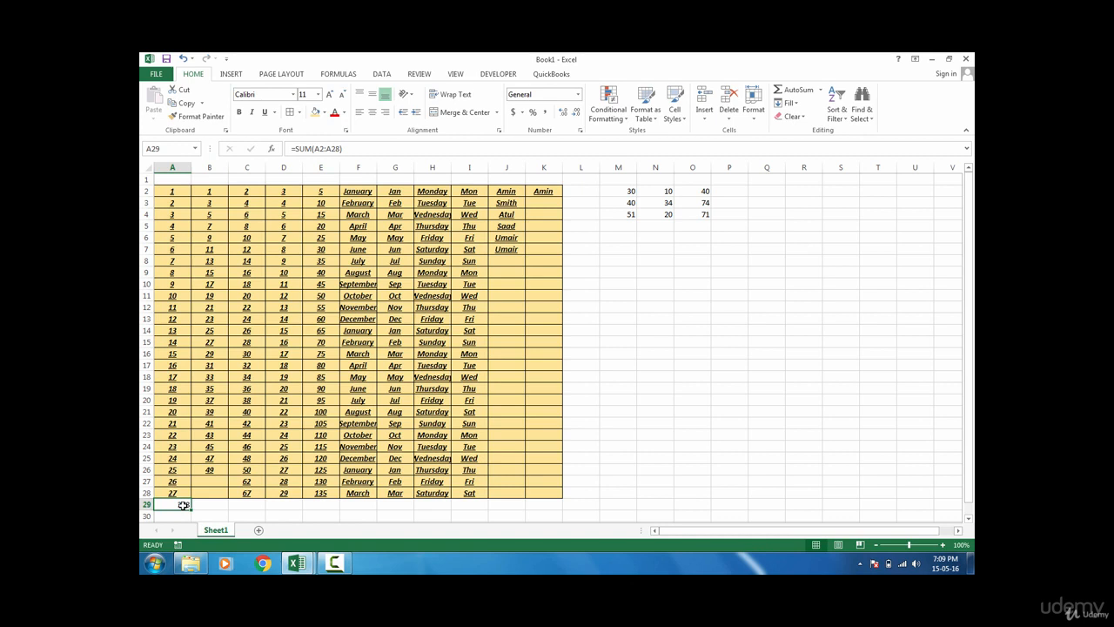
{"action": "key", "text": "shift+Right"}
{"action": "key", "text": "shift+Right"}
{"action": "key", "text": "shift+Right"}
{"action": "key", "text": "shift+Right"}
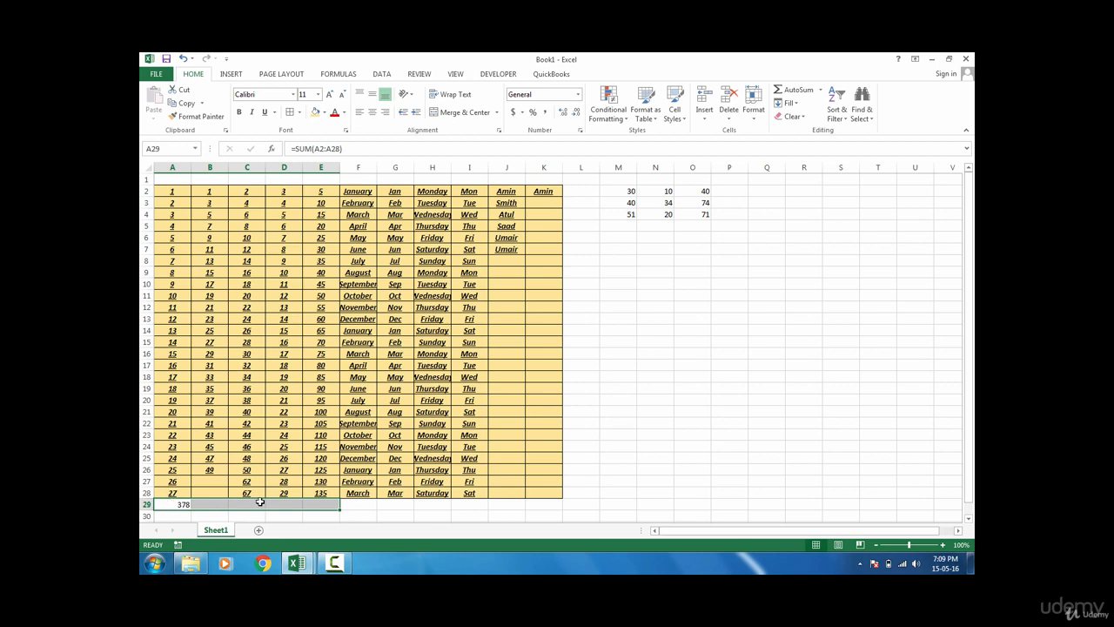
{"action": "key", "text": "ctrl+r"}
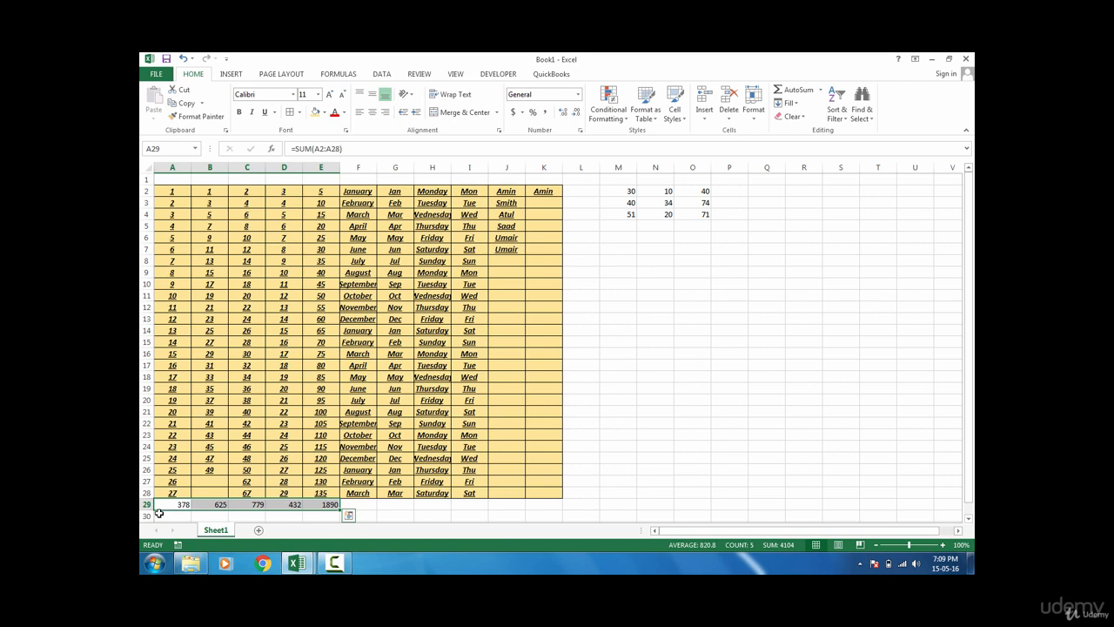
- Inspect the range used by the copied SUM formula in E29
{"action": "double_click", "coordinate": [320, 505]}
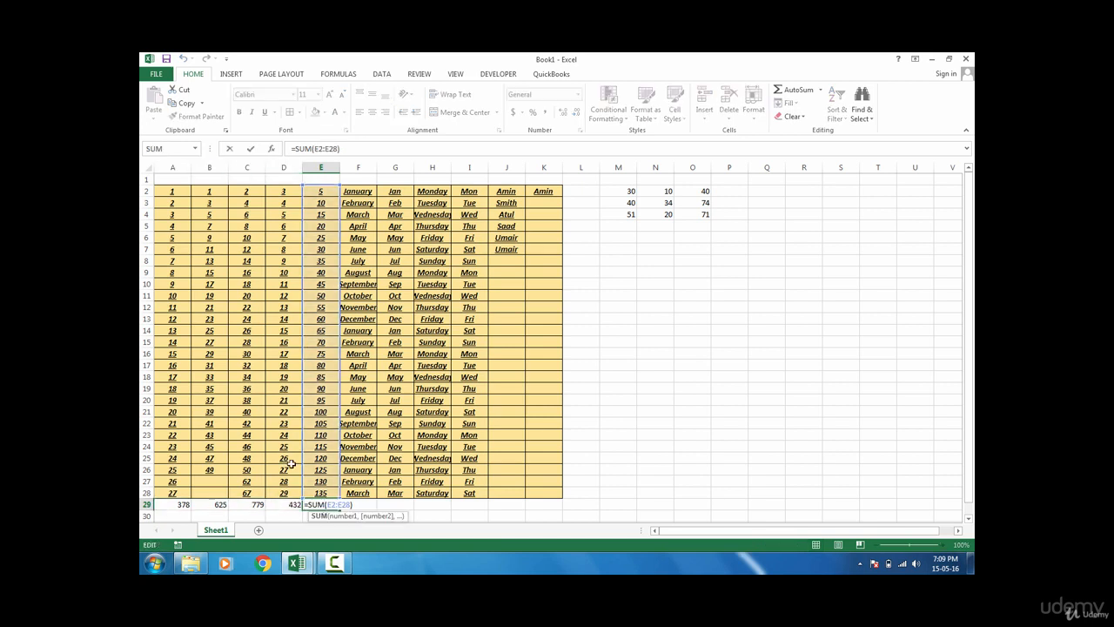
{"action": "key", "text": "Tab"}
{"action": "left_click", "coordinate": [283, 504]}
- Clear the column totals in A29:E29, and undo the deletion
{"action": "left_click", "coordinate": [335, 504]}
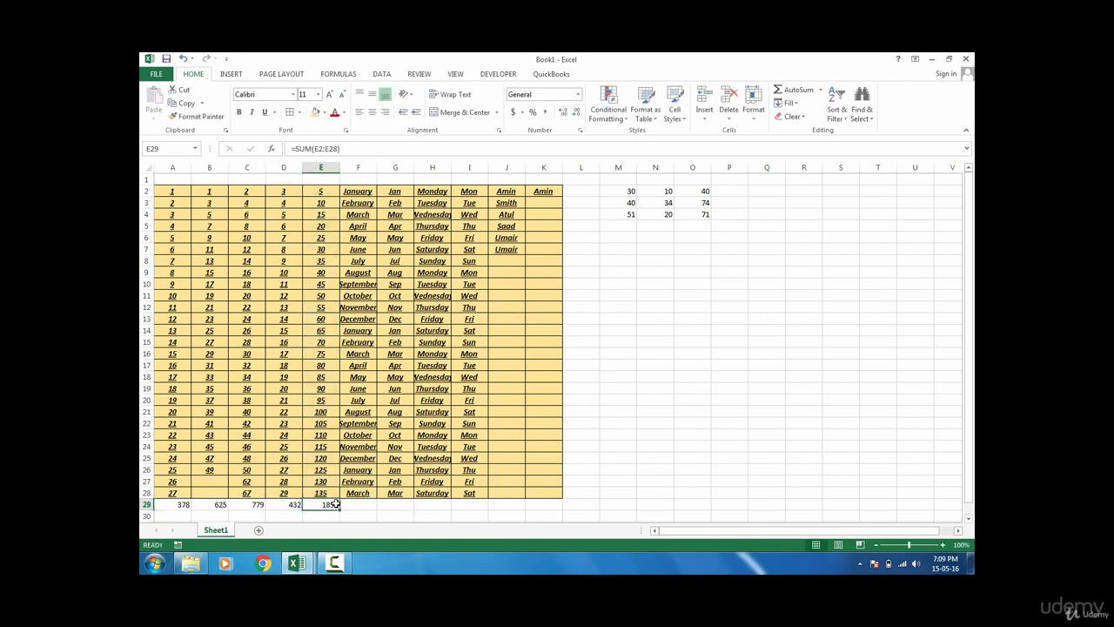
{"action": "key", "text": "shift+Home"}
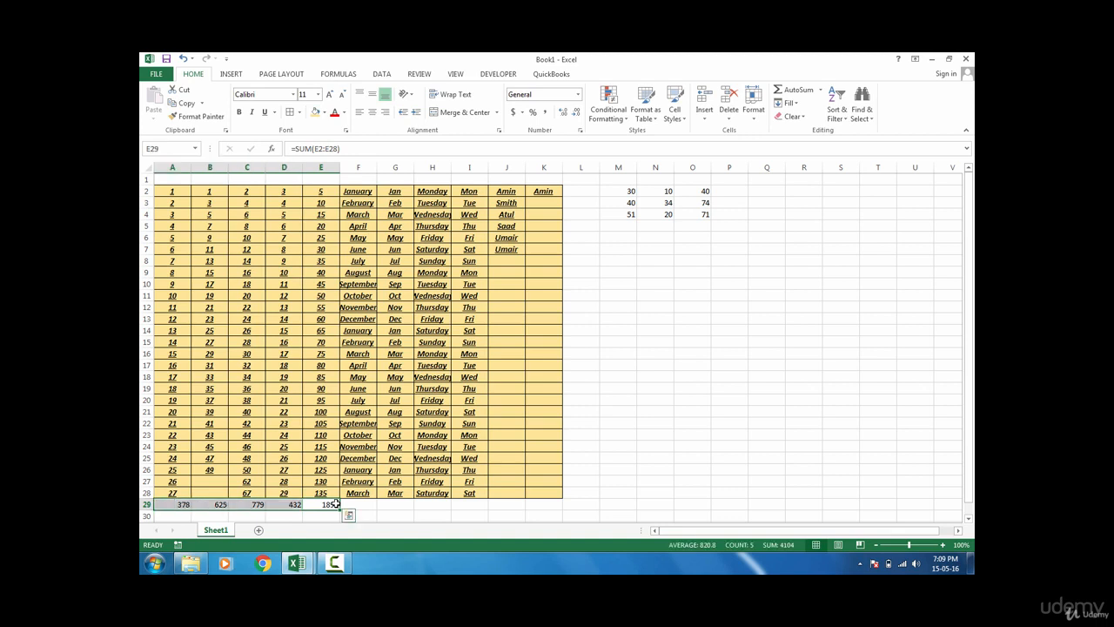
{"action": "key", "text": "Delete"}
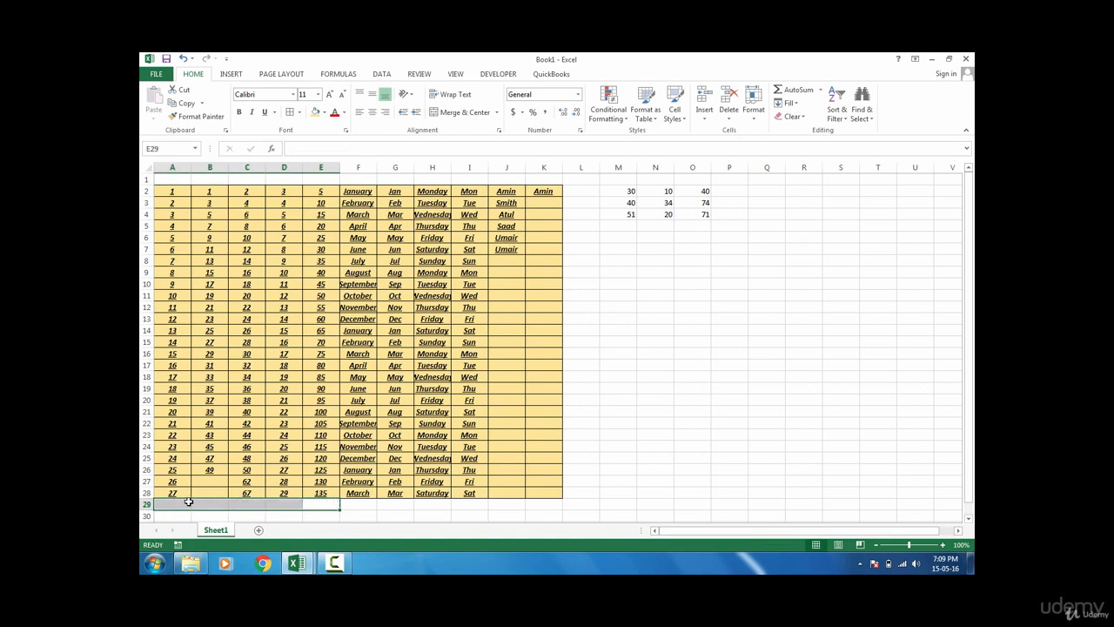
{"action": "key", "text": "ctrl+z"}
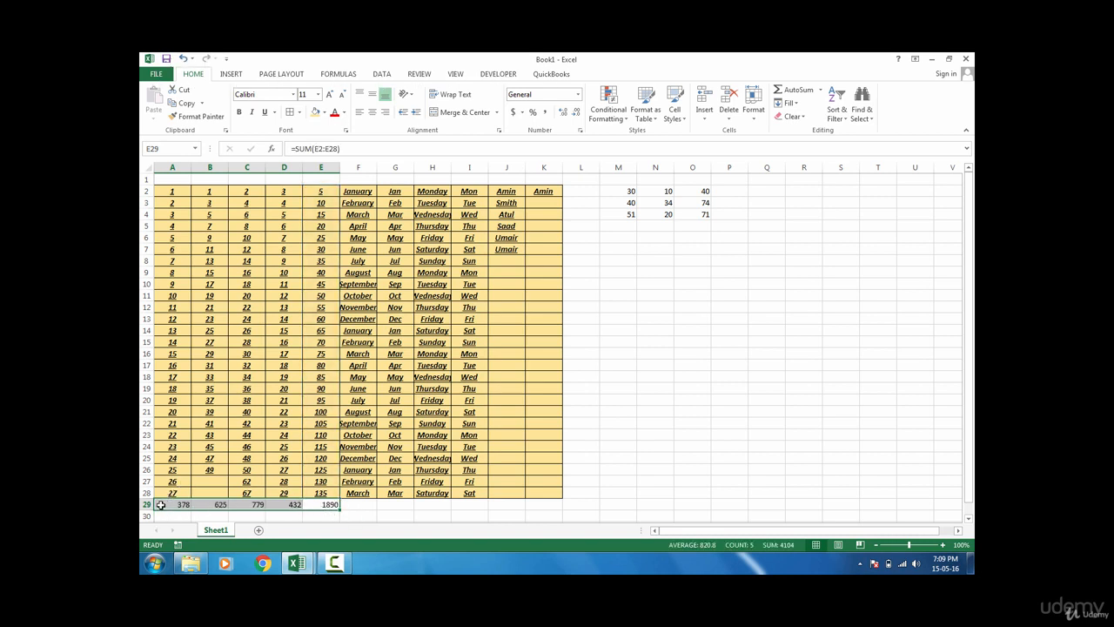
- Select the totals row from A29 through F29
{"action": "left_click_drag", "start_coordinate": [161, 505], "coordinate": [370, 498]}
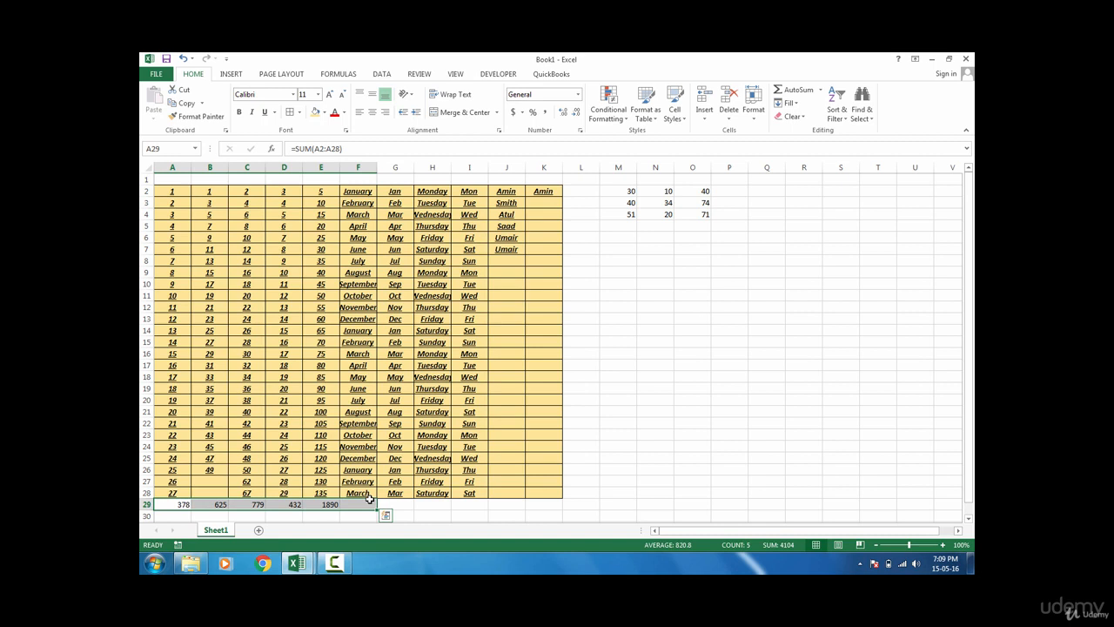